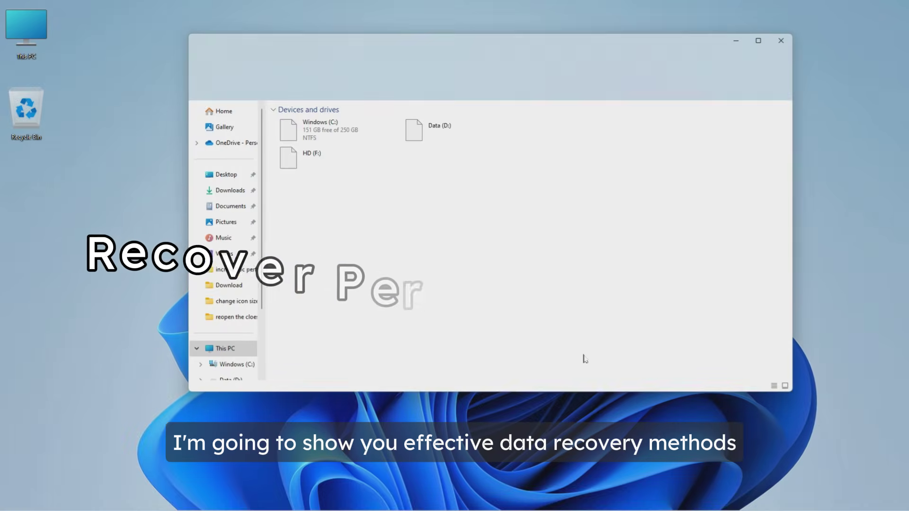
# - Delete the Word document from the Documents (S) folder on Data (D:)
pyautogui.click(465, 135)
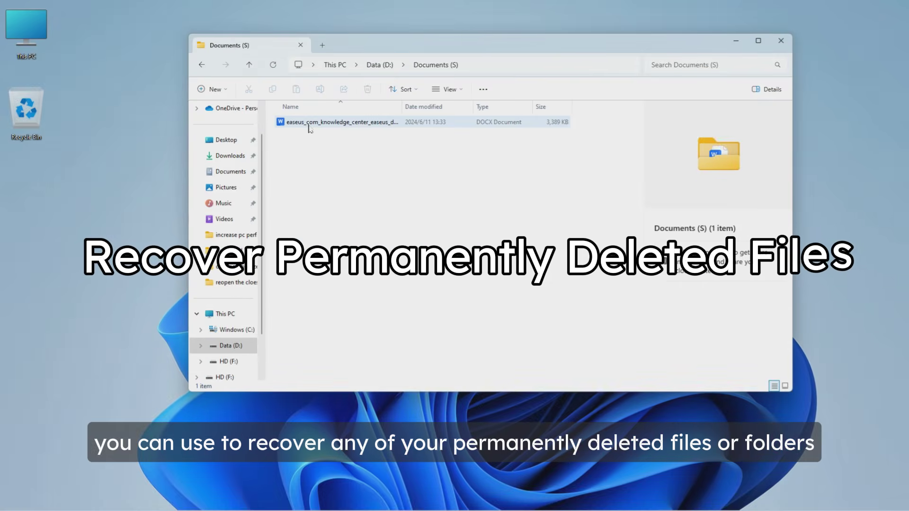
pyautogui.click(308, 126)
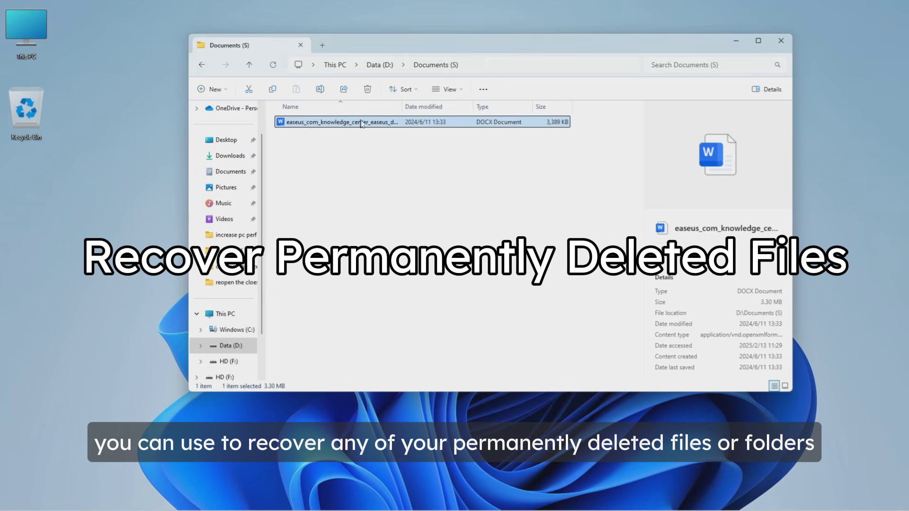
pyautogui.click(368, 93)
# - Empty the Recycle Bin, then select and delete all 8 files on HD (F:)
pyautogui.click(35, 122)
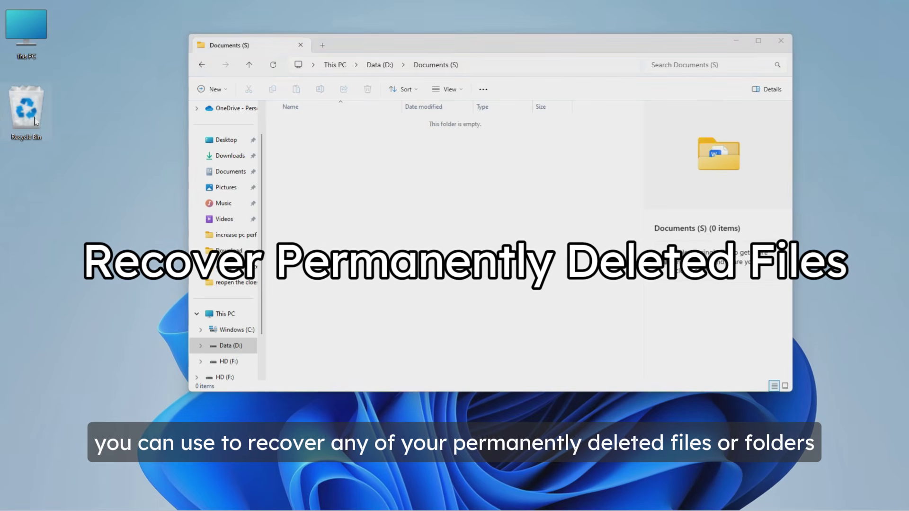
pyautogui.doubleClick(35, 122)
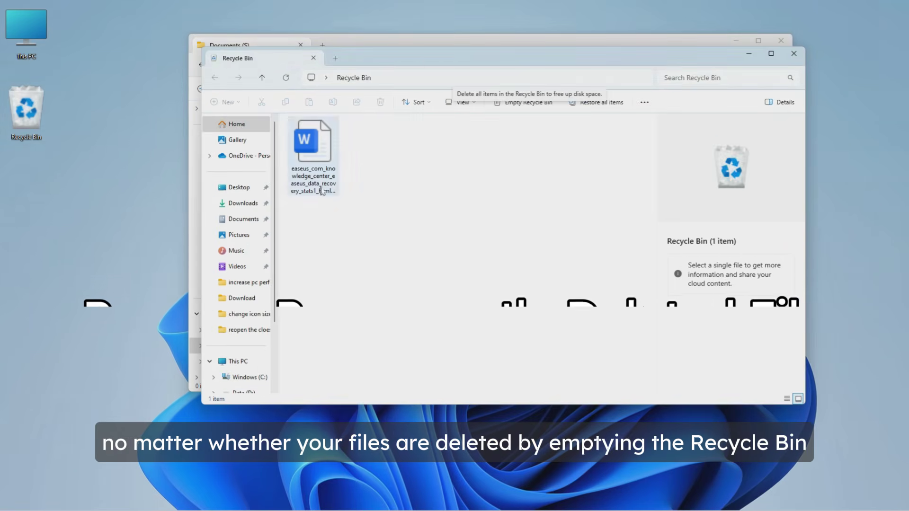
pyautogui.click(513, 104)
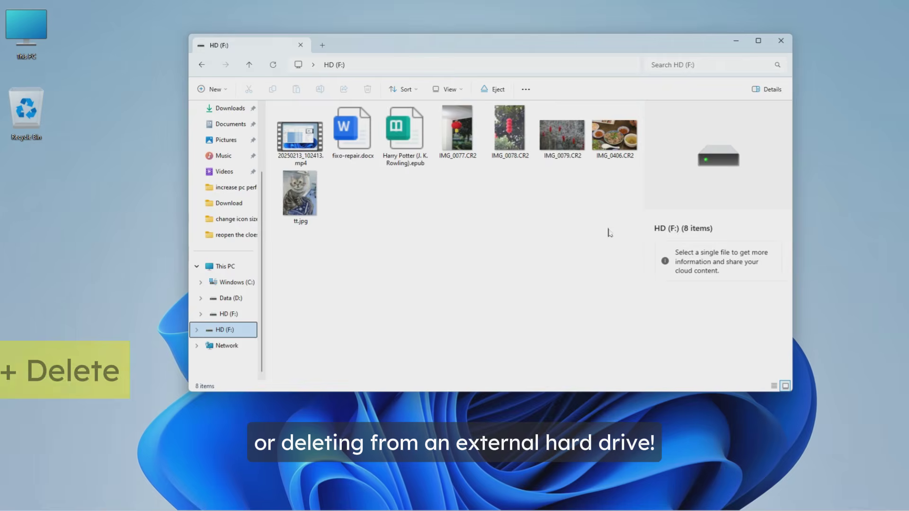
pyautogui.moveTo(616, 245); pyautogui.dragTo(275, 103)
pyautogui.click(368, 89)
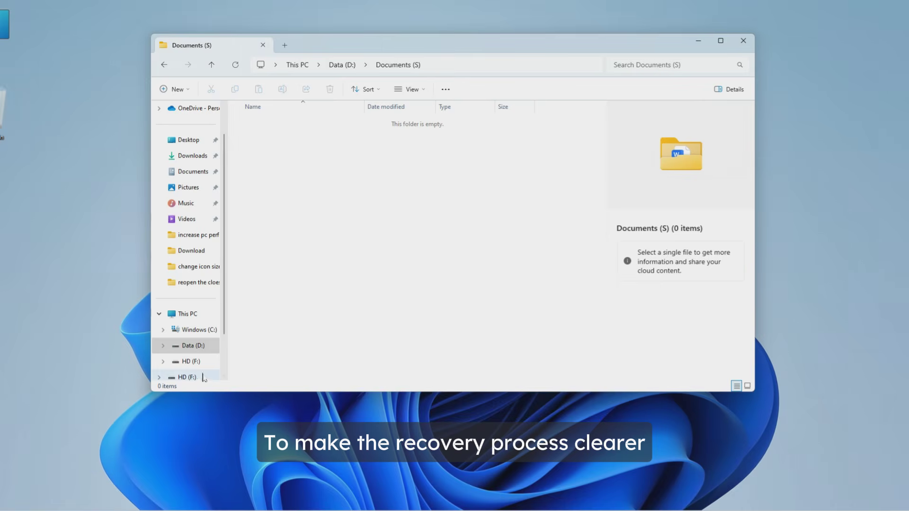
# - Select all 8 files on HD (F:) and permanently delete them, confirming Yes
pyautogui.click(200, 378)
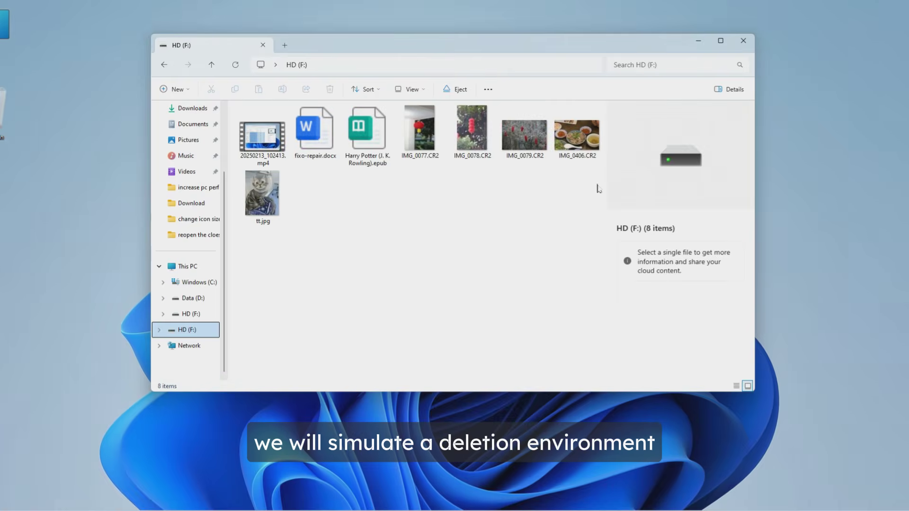
pyautogui.moveTo(578, 246); pyautogui.dragTo(281, 124)
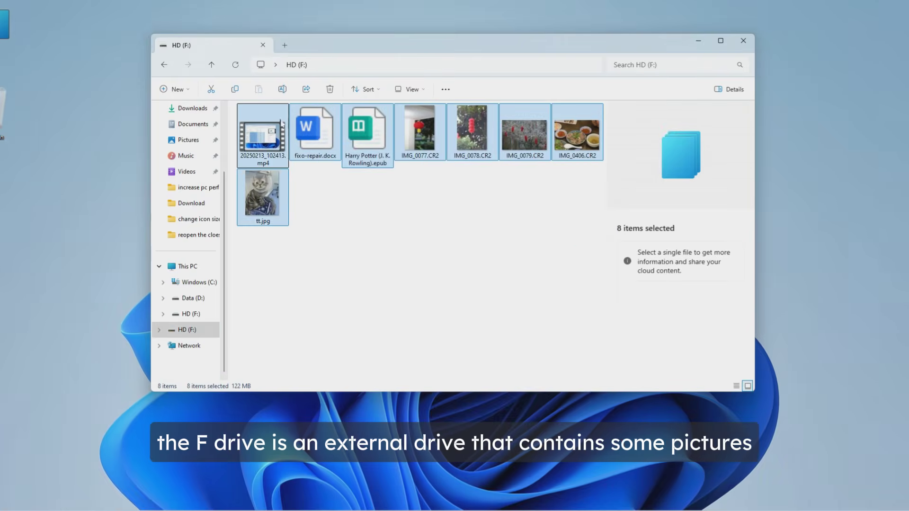
pyautogui.click(330, 90)
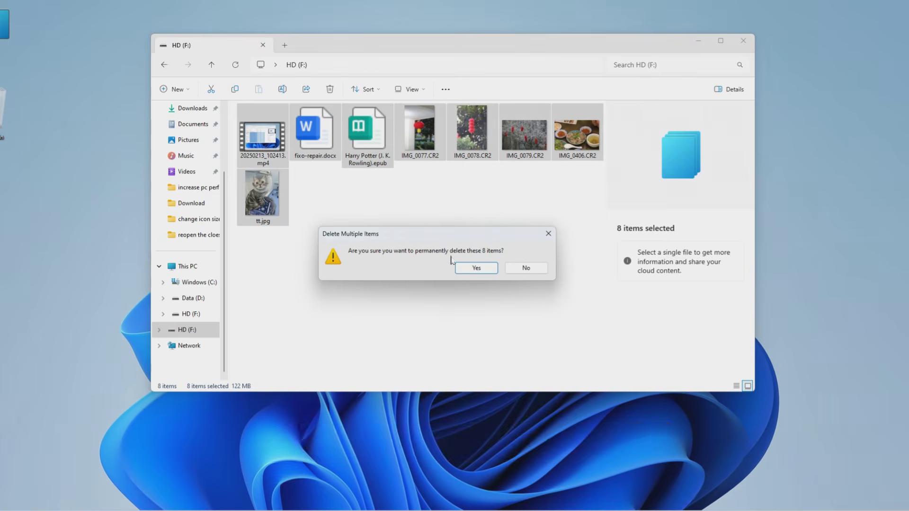
pyautogui.click(477, 272)
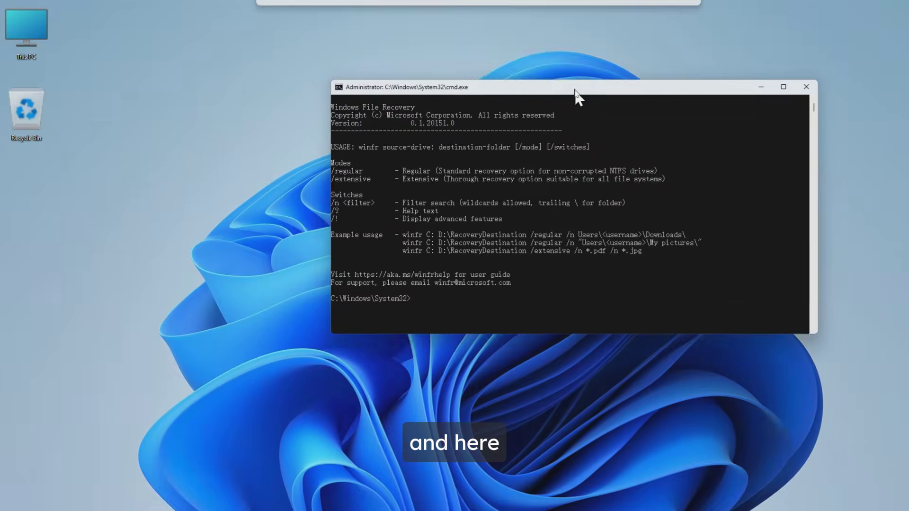
# - Reposition the administrator Command Prompt window showing the winfr usage help
pyautogui.moveTo(574, 89); pyautogui.dragTo(566, 99)
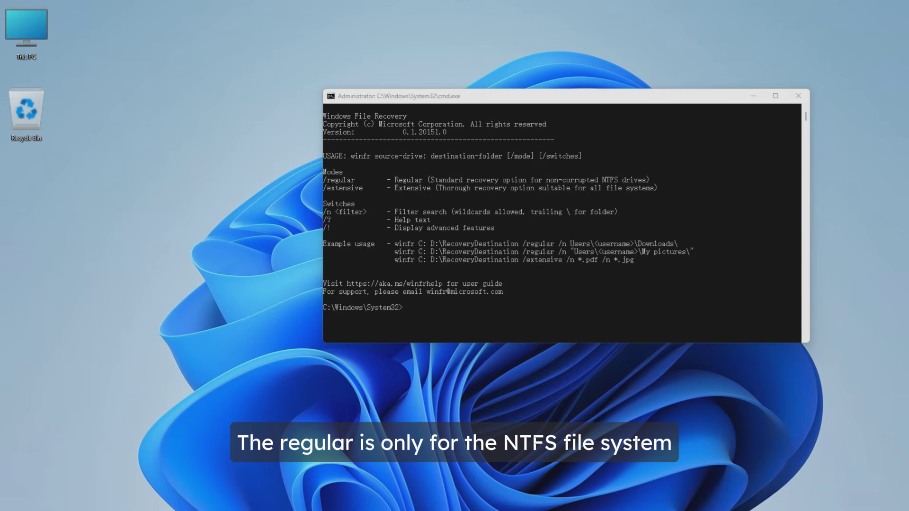
pyautogui.press('super+e')
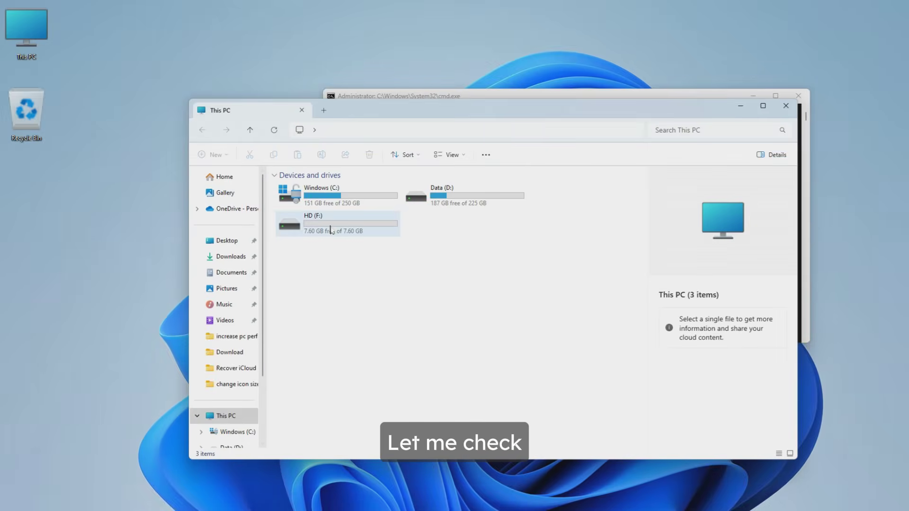
pyautogui.click(331, 232)
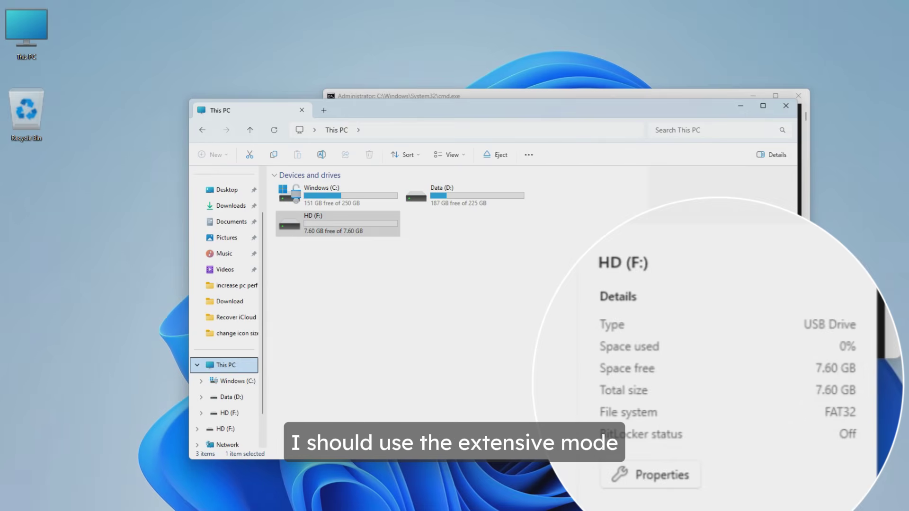
pyautogui.click(786, 105)
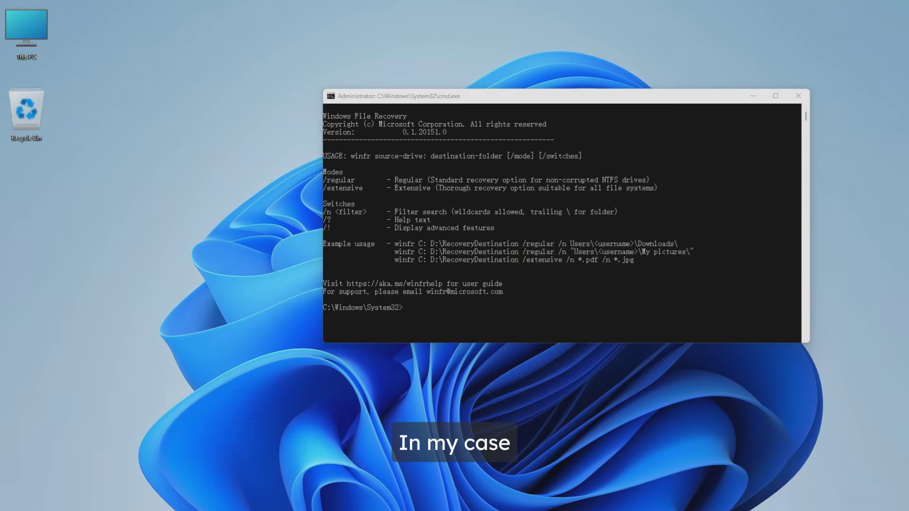
# - After checking HD (F:) in This PC, enter winfr F: D: /extensive /n *.jpg /n *.png
pyautogui.press('super+e')
pyautogui.click(227, 392)
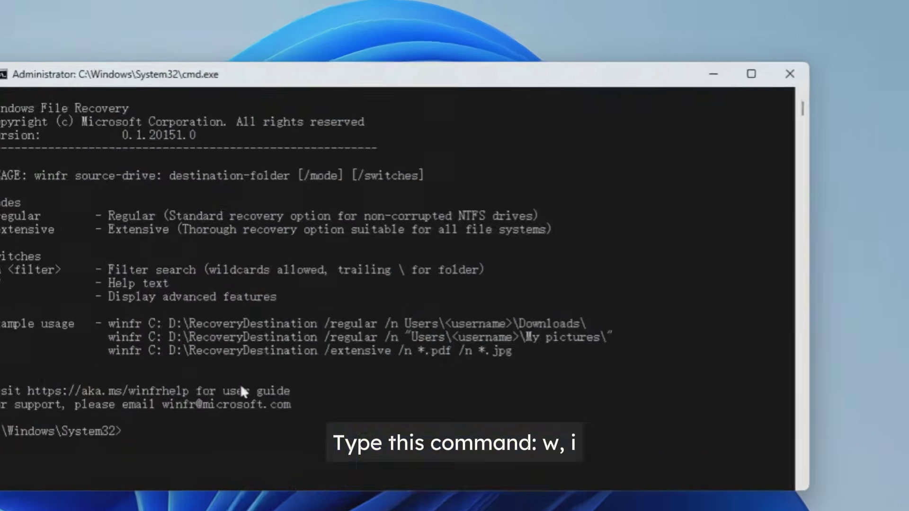
pyautogui.click(146, 433)
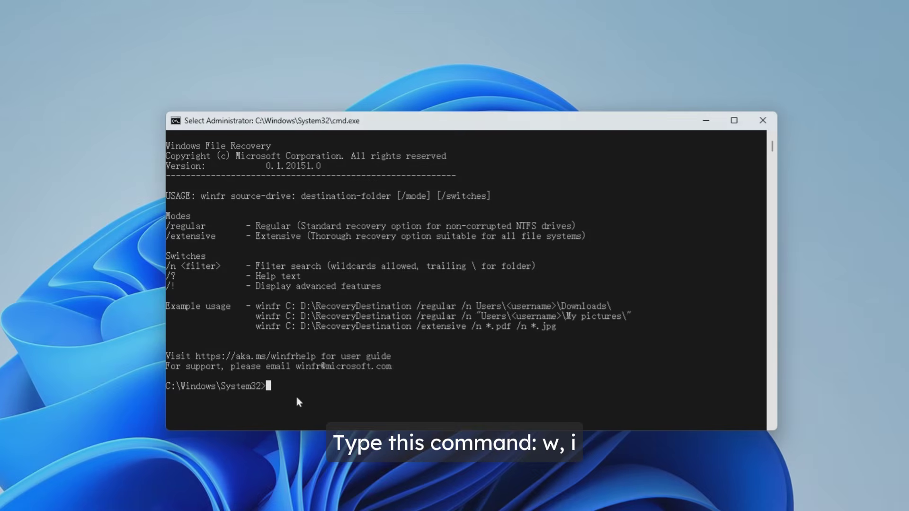
pyautogui.write('win')
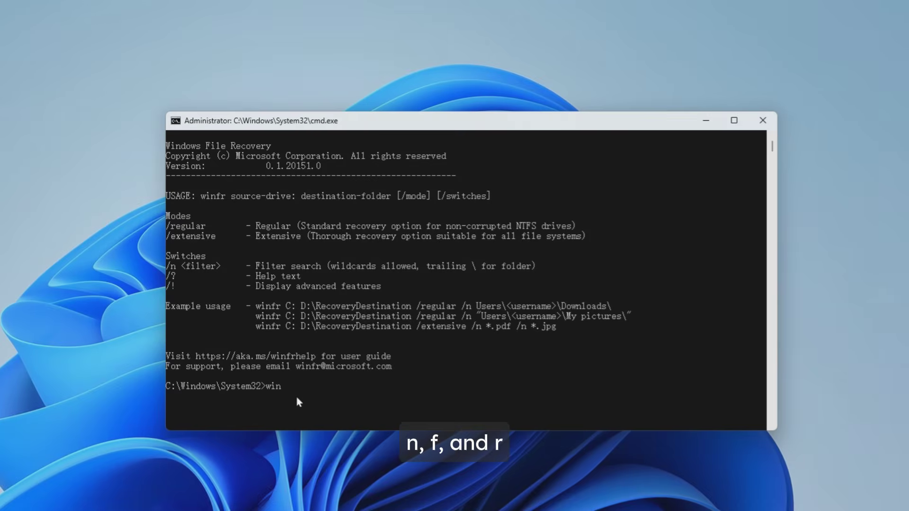
pyautogui.write('fr')
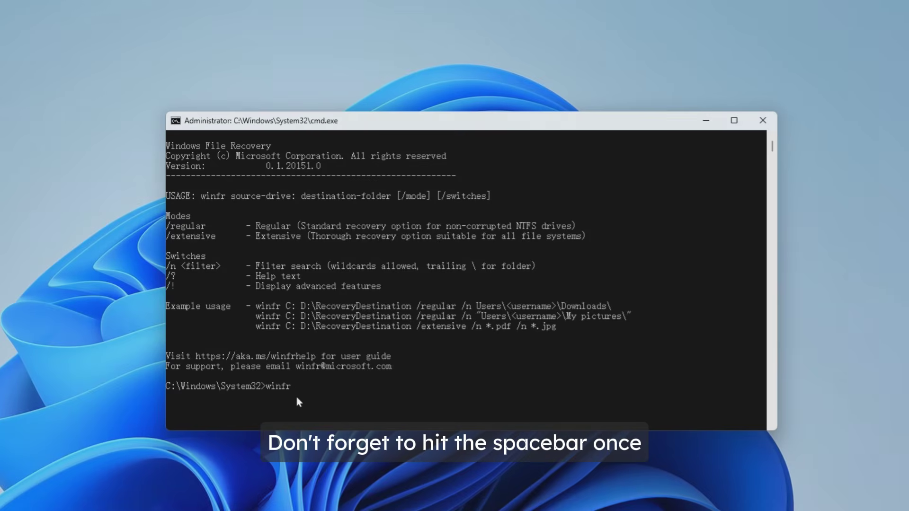
pyautogui.write(' F:')
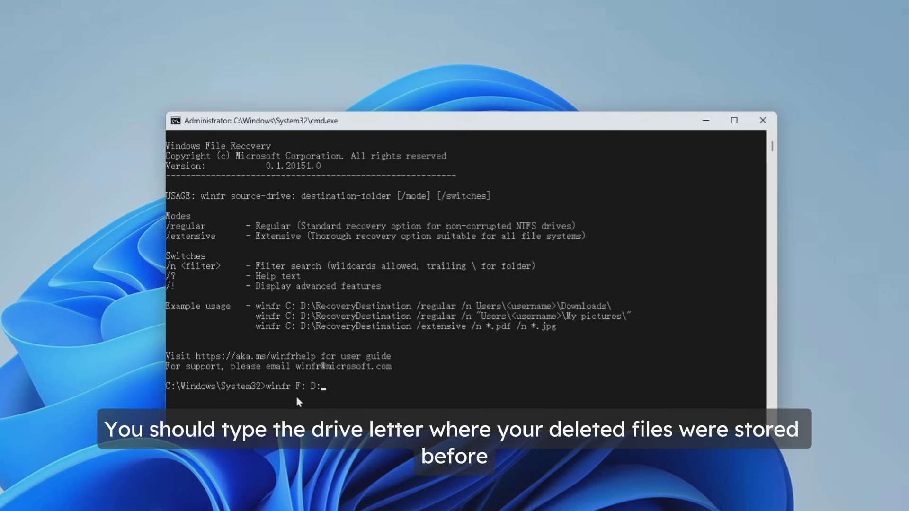
pyautogui.write(' D: /')
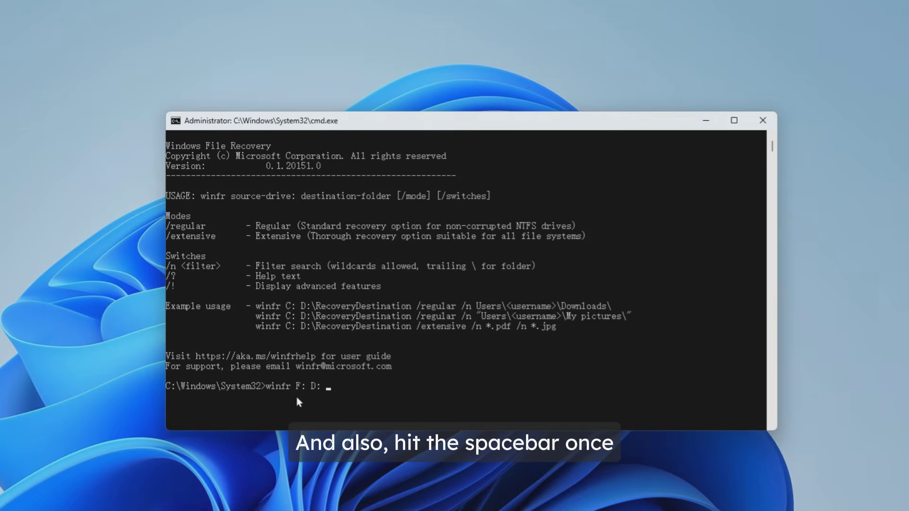
pyautogui.write('extern')
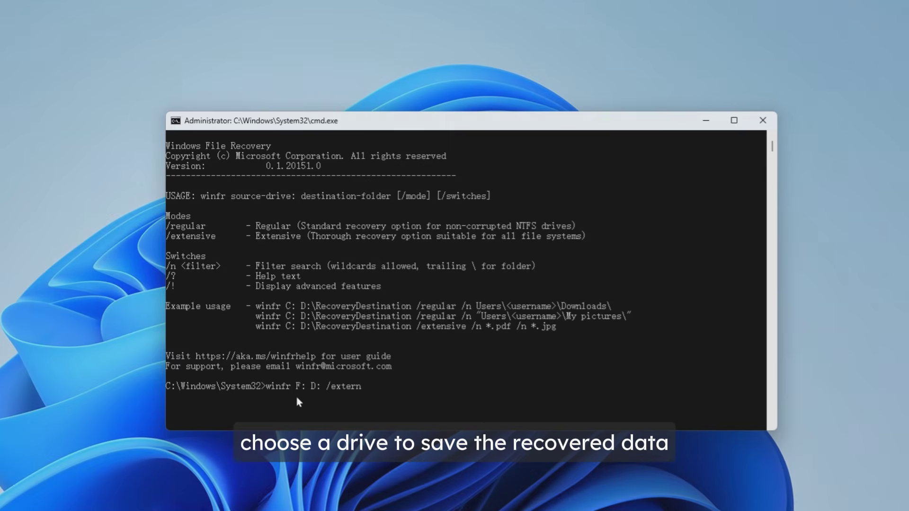
pyautogui.press('BackSpace')
pyautogui.press('BackSpace')
pyautogui.write('nsive')
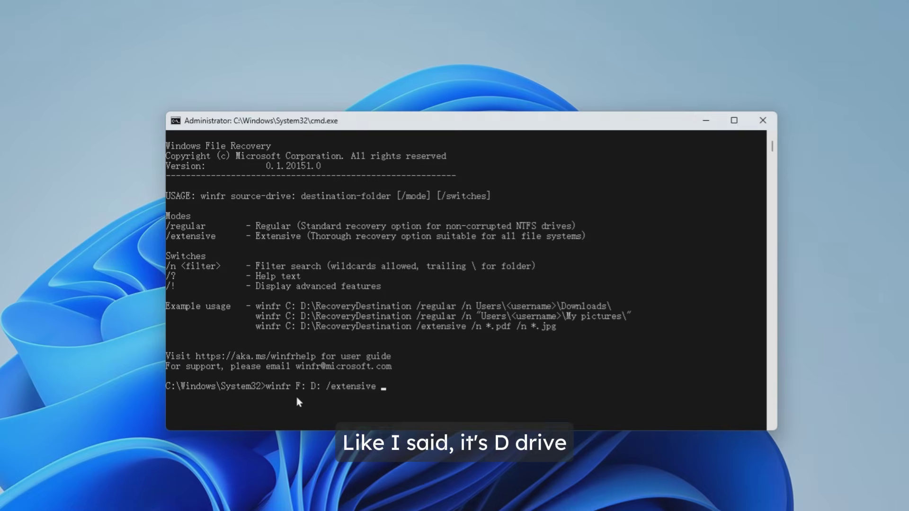
pyautogui.write(' /')
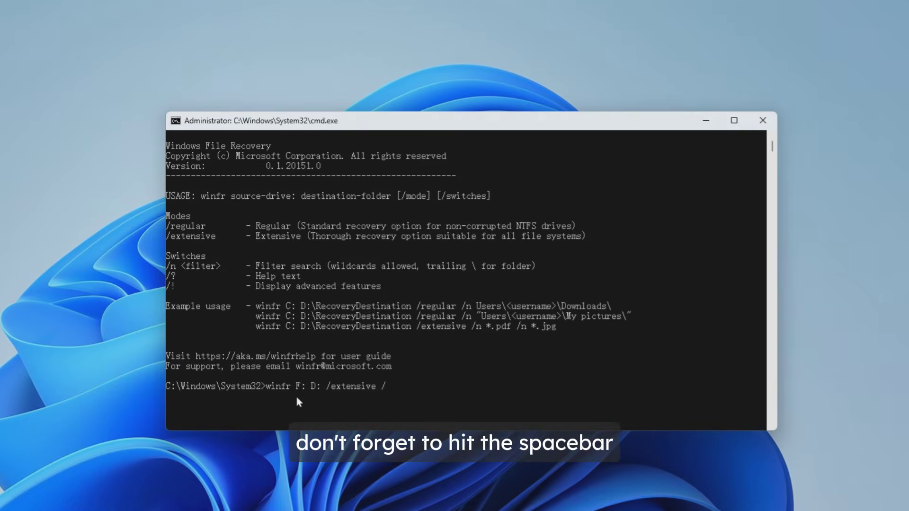
pyautogui.write('n *')
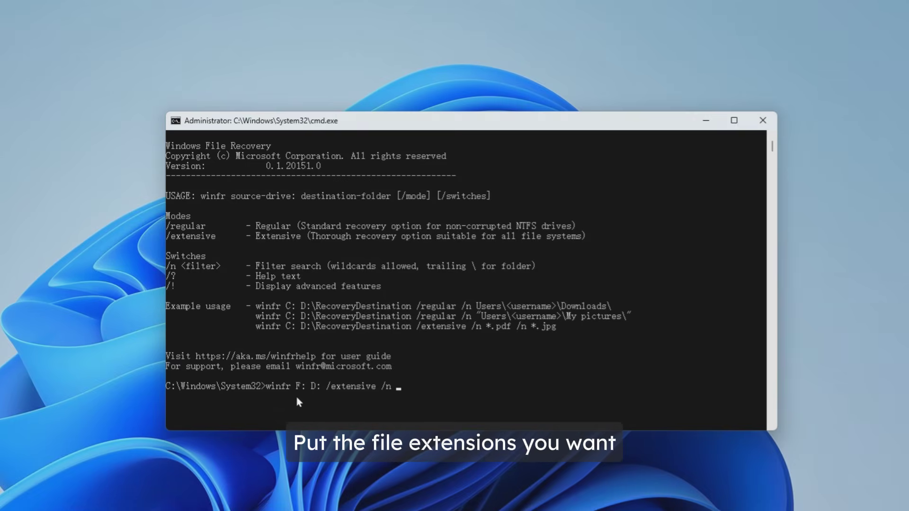
pyautogui.write('.')
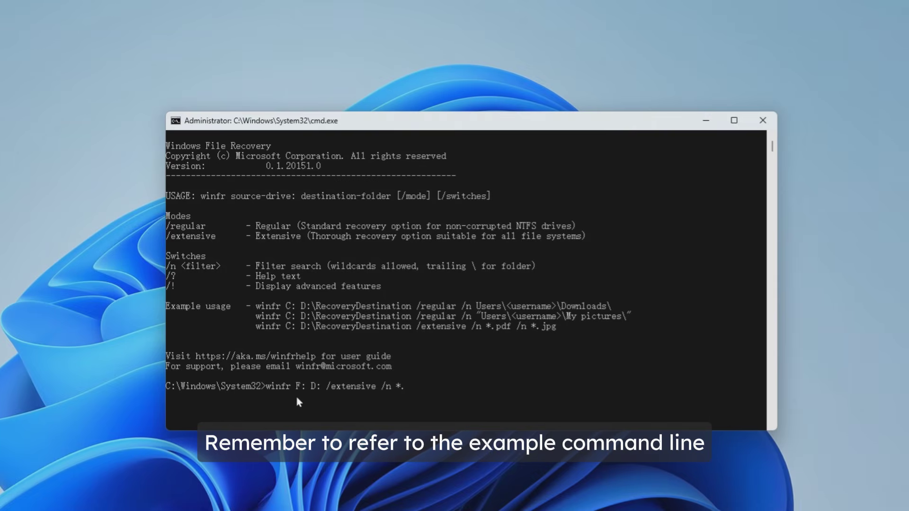
pyautogui.write('jpg')
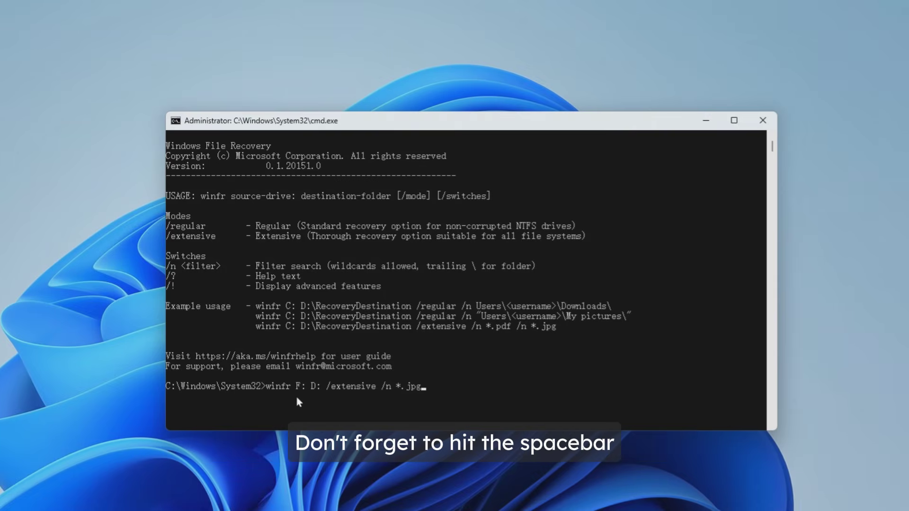
pyautogui.write(' /n')
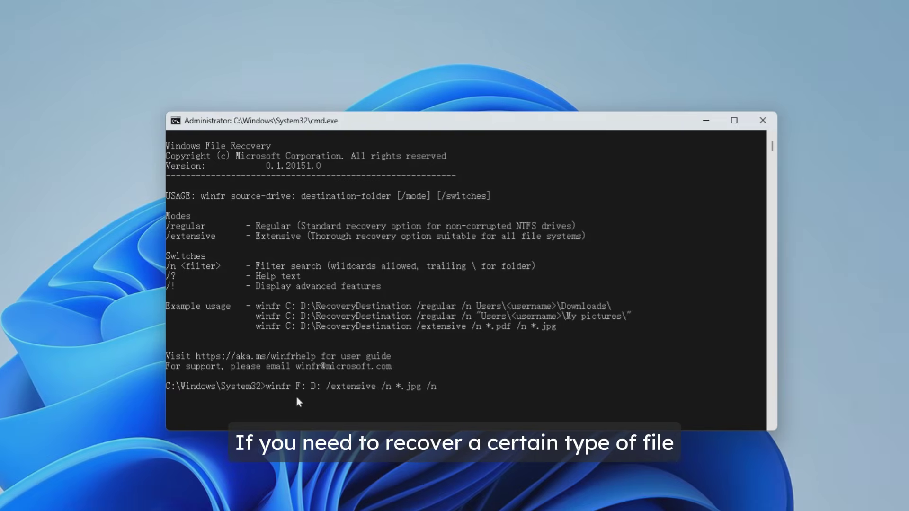
pyautogui.write('.')
pyautogui.press('BackSpace')
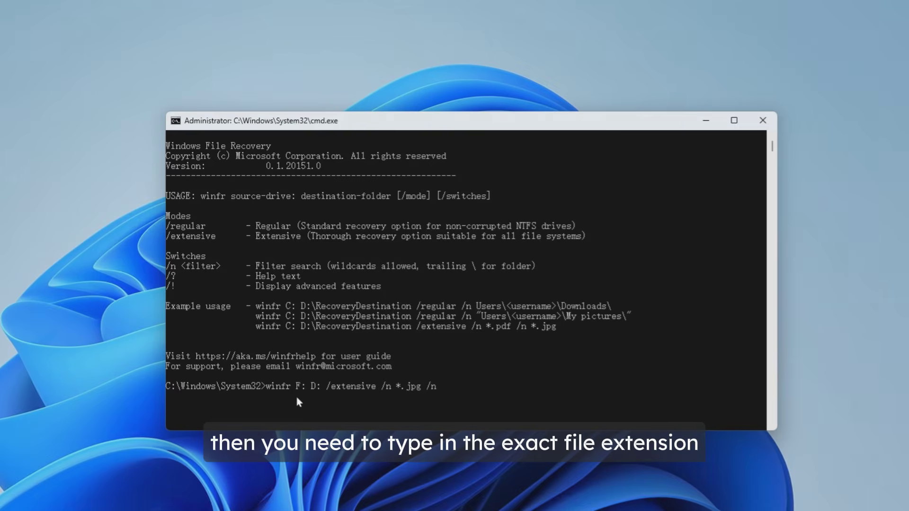
pyautogui.write('*.png')
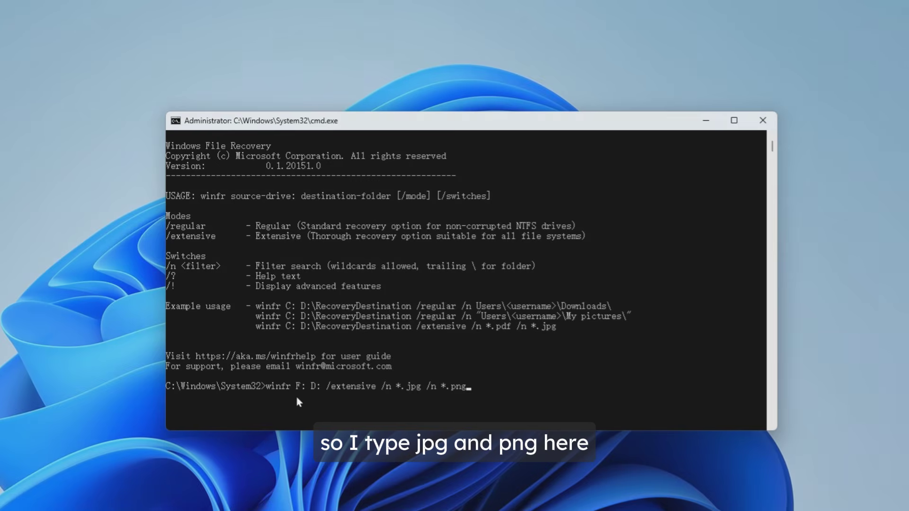
# - Run the winfr extensive recovery until one JPG lands in D:\Recovery_20250213_142241
pyautogui.press('Return')
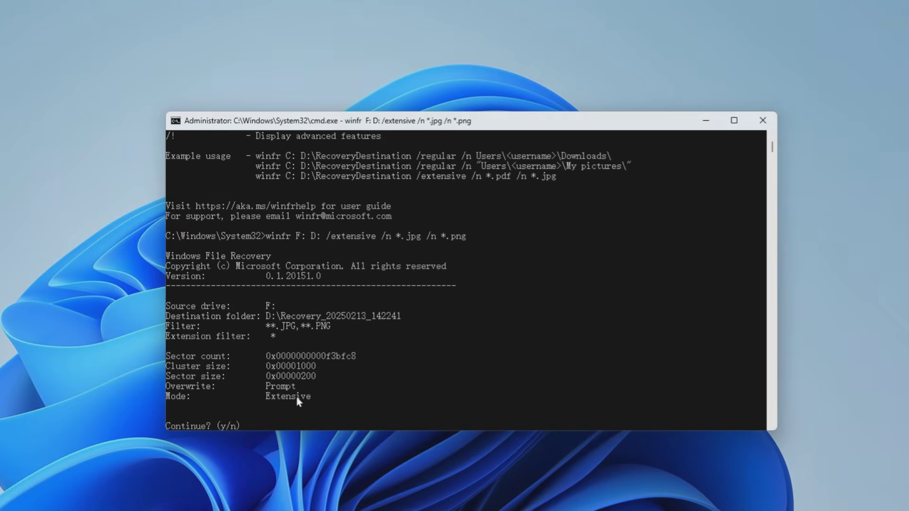
pyautogui.scroll(-2, 295, 395)
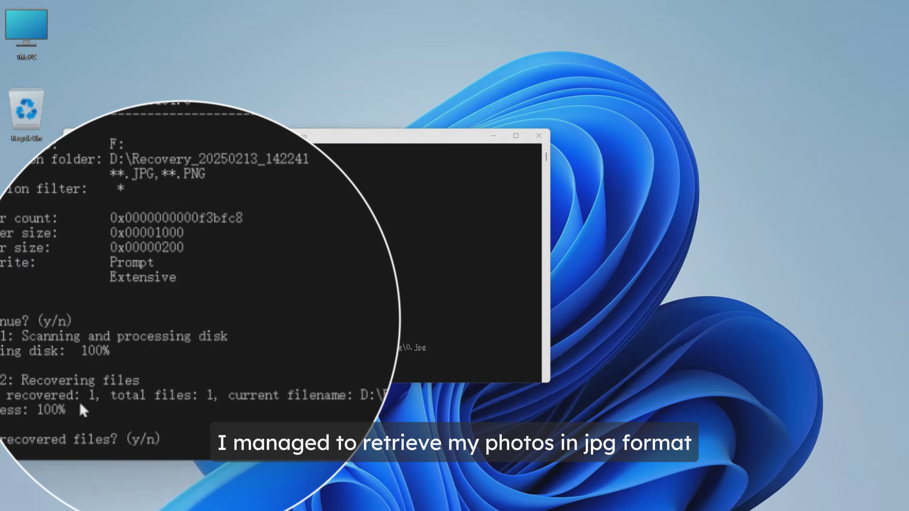
pyautogui.scroll(-1, 79, 400)
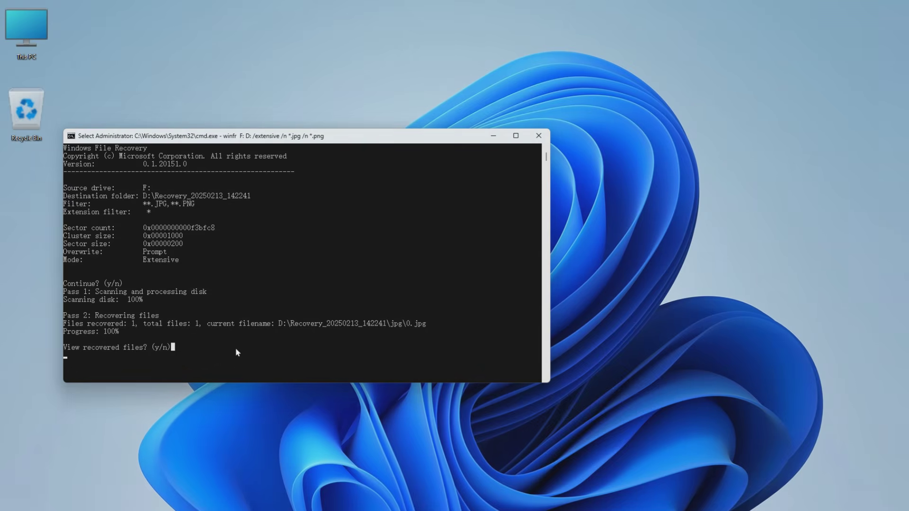
# - View the recovered 0.jpg in the jpg folder on D:, then open HD (F:)
pyautogui.press('y')
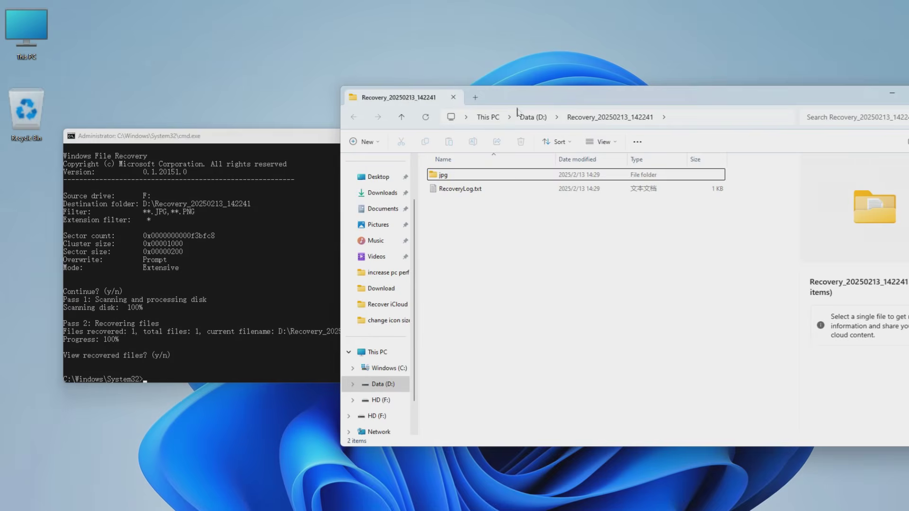
pyautogui.moveTo(493, 106); pyautogui.dragTo(330, 108)
pyautogui.doubleClick(335, 178)
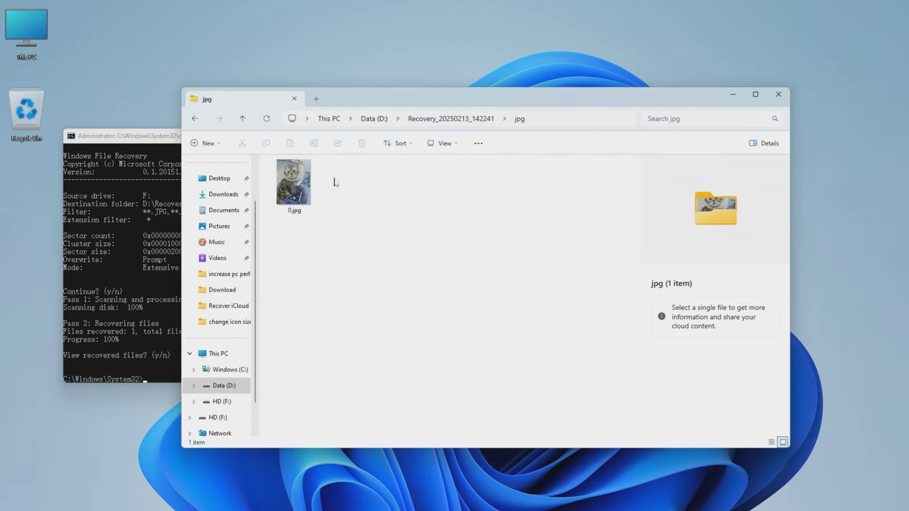
pyautogui.click(307, 209)
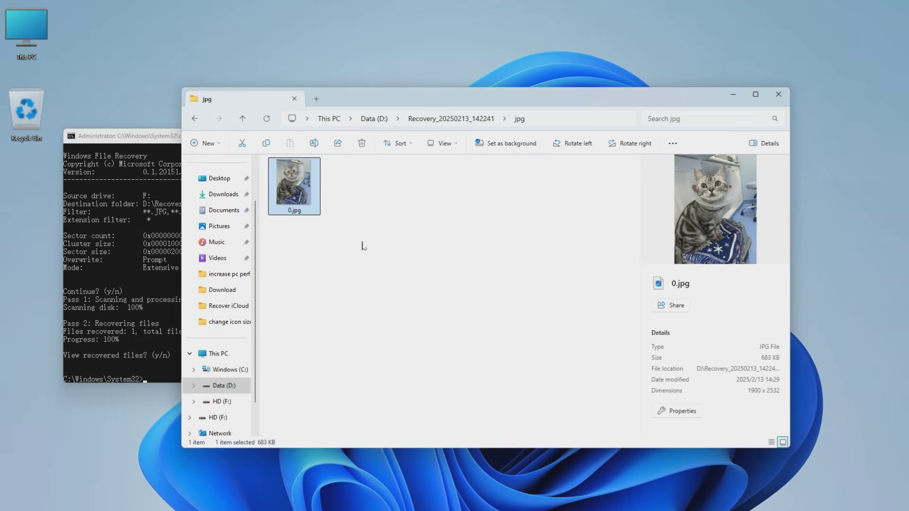
pyautogui.click(412, 247)
pyautogui.moveTo(456, 98); pyautogui.dragTo(505, 87)
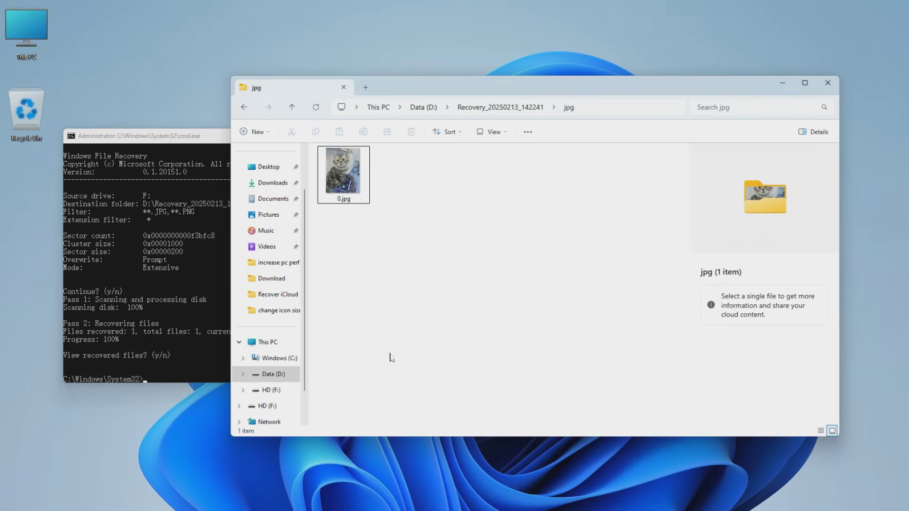
pyautogui.click(275, 408)
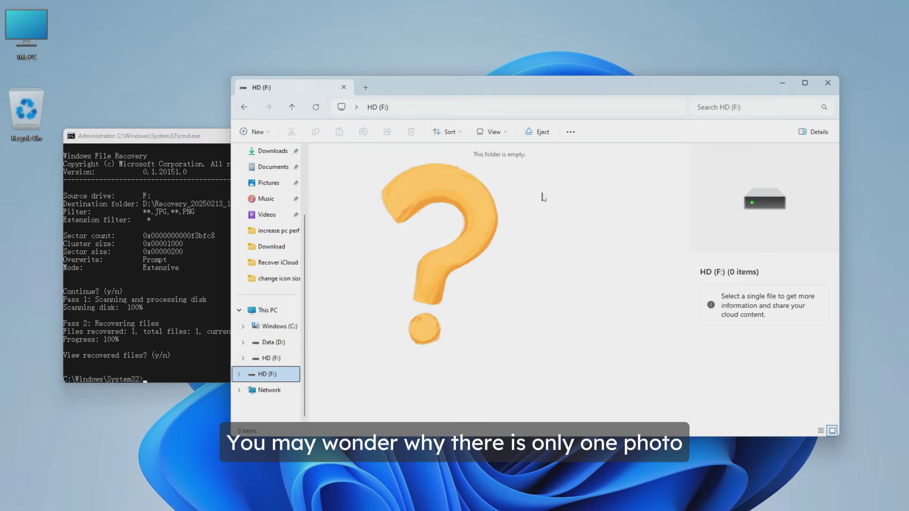
# - Rerun the winfr recovery command in Command Prompt with /n *.png appended
pyautogui.click(227, 287)
pyautogui.scroll(-1, 237, 286)
pyautogui.scroll(-1, 237, 285)
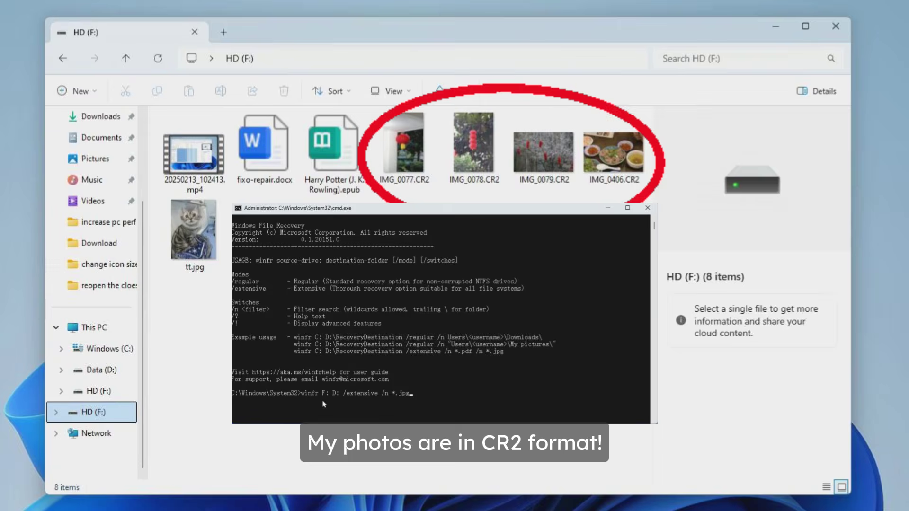
pyautogui.write('/n')
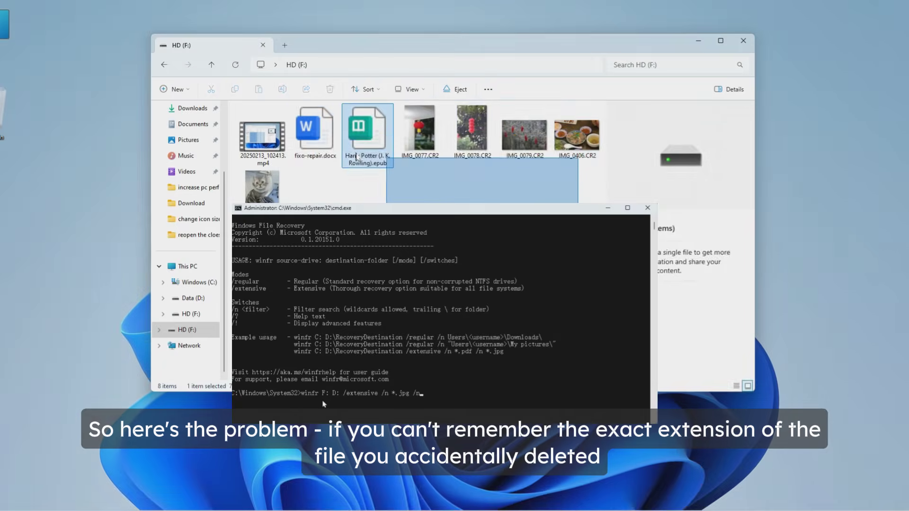
pyautogui.write(' *.')
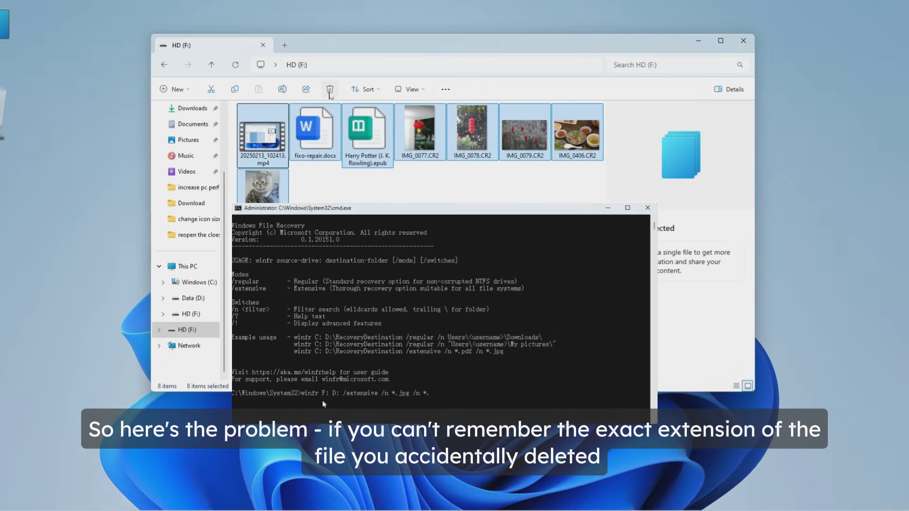
pyautogui.write('png')
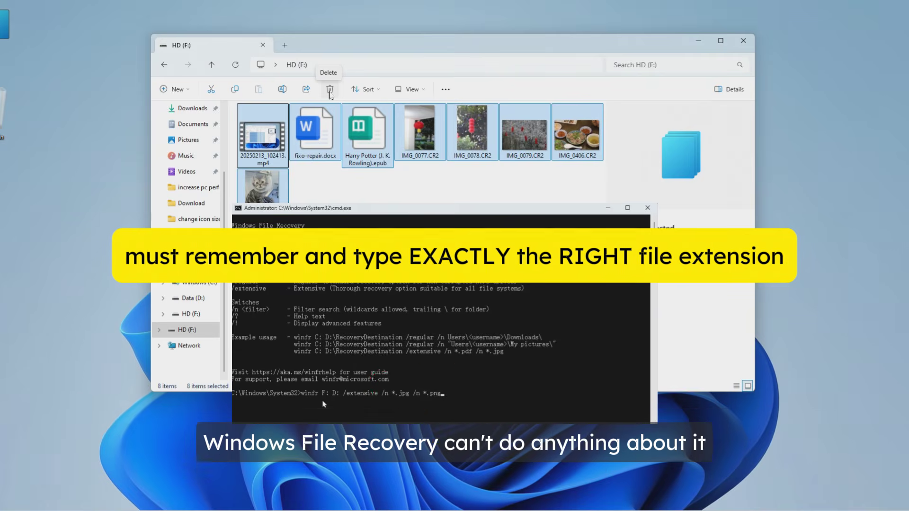
pyautogui.press('Return')
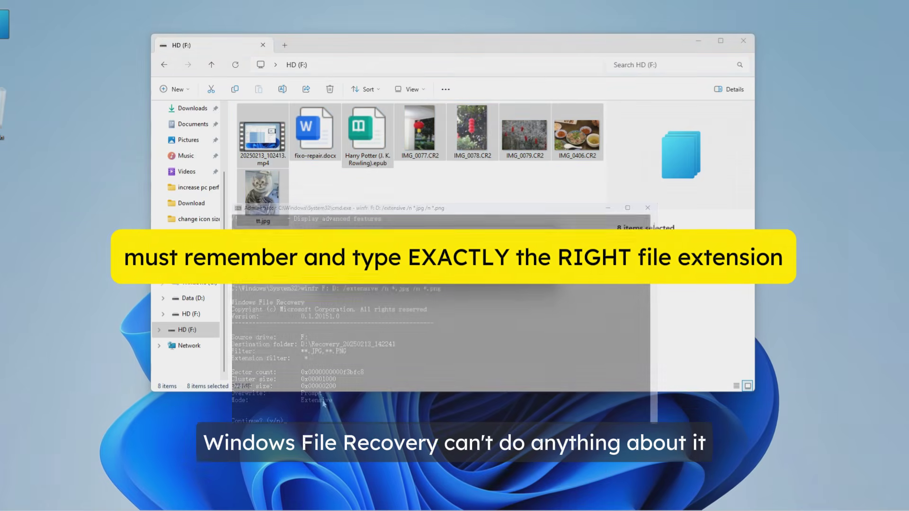
# - Permanently delete the files on F:, then start the EaseUS Data Recovery Free Windows download
pyautogui.hotkey('shift', 'Delete')
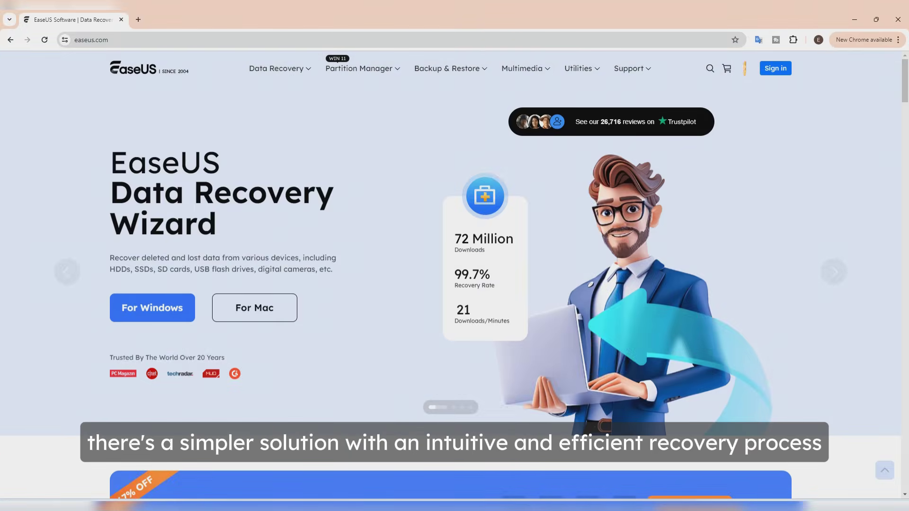
pyautogui.moveTo(290, 68)
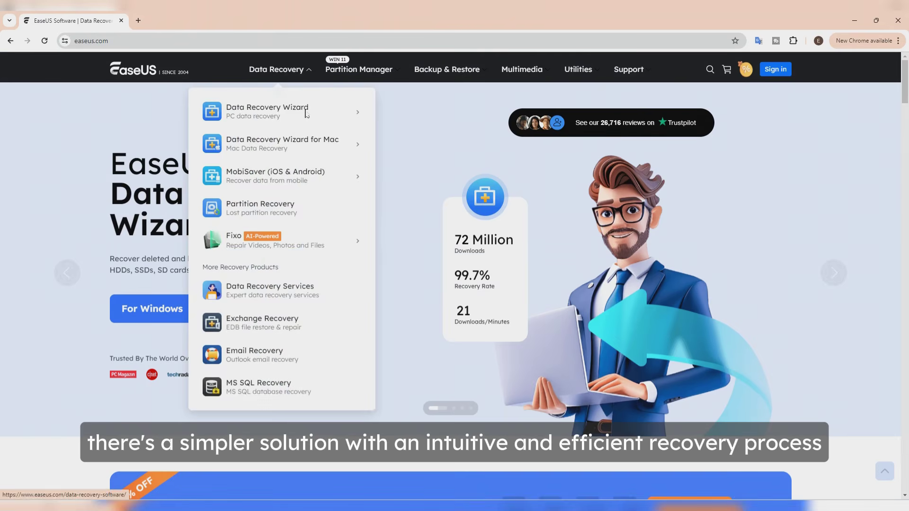
pyautogui.moveTo(322, 115)
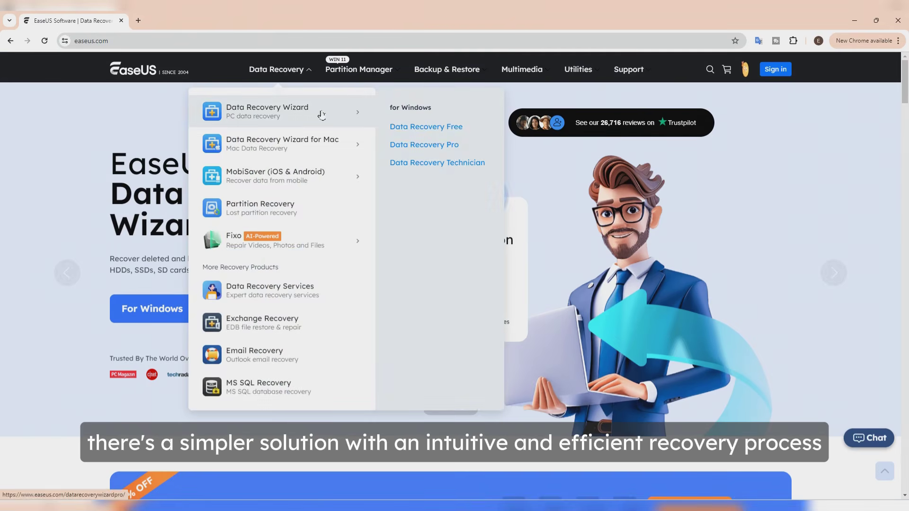
pyautogui.click(422, 128)
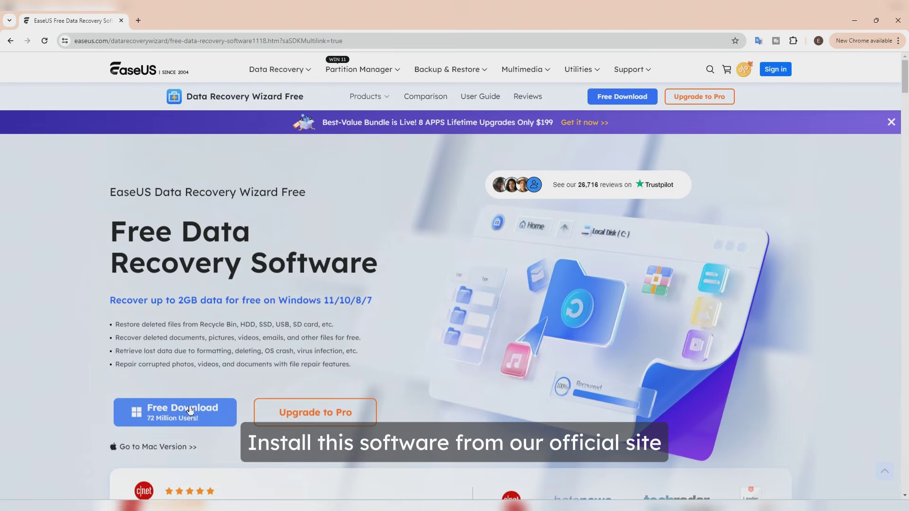
pyautogui.click(188, 418)
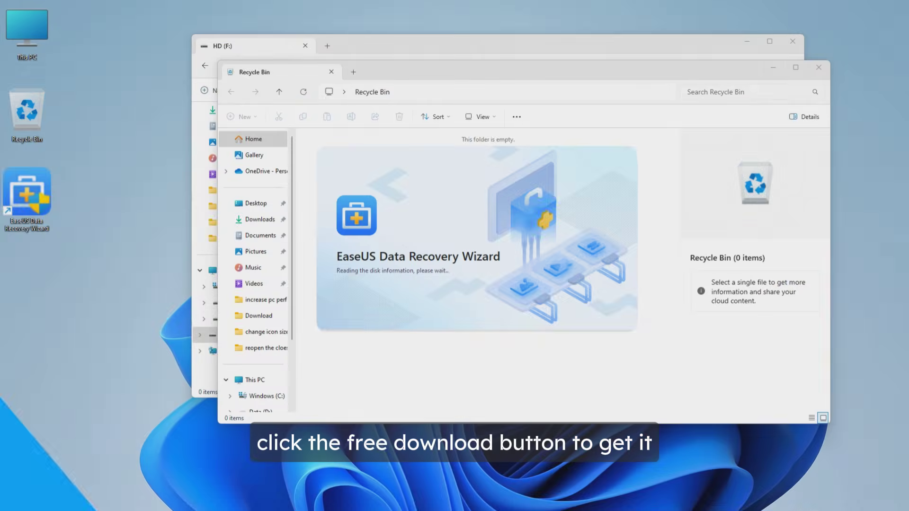
# - Clear away the Recycle Bin and HD (F:) windows and select HD(F:) in EaseUS
pyautogui.click(772, 70)
pyautogui.click(746, 43)
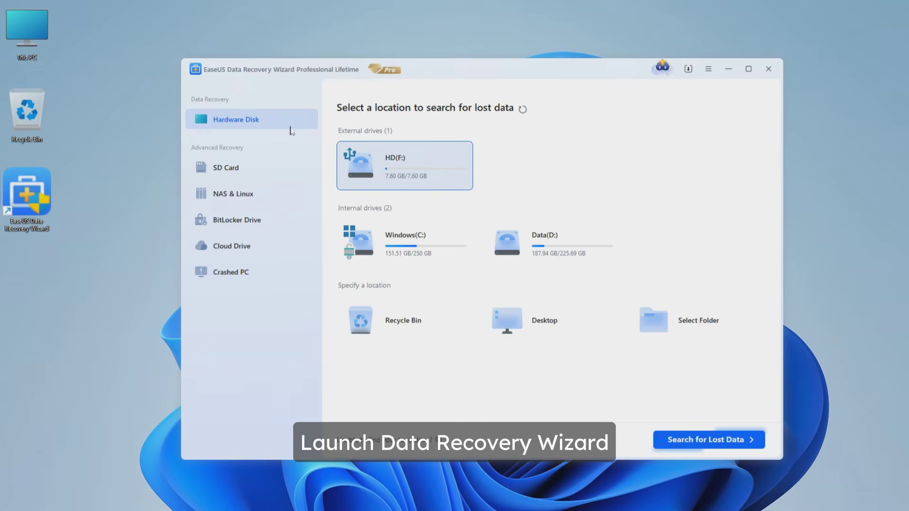
pyautogui.hotkey('alt', 'Tab')
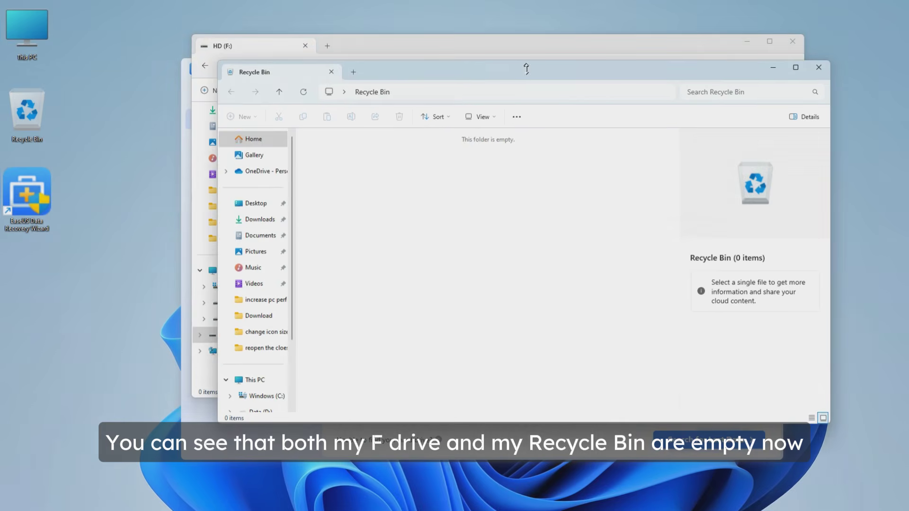
pyautogui.moveTo(526, 69); pyautogui.dragTo(542, 140)
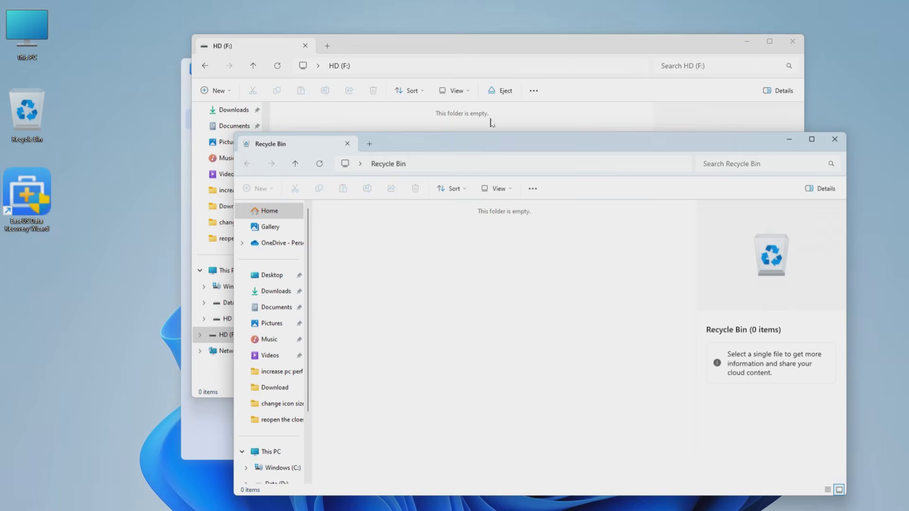
pyautogui.click(835, 139)
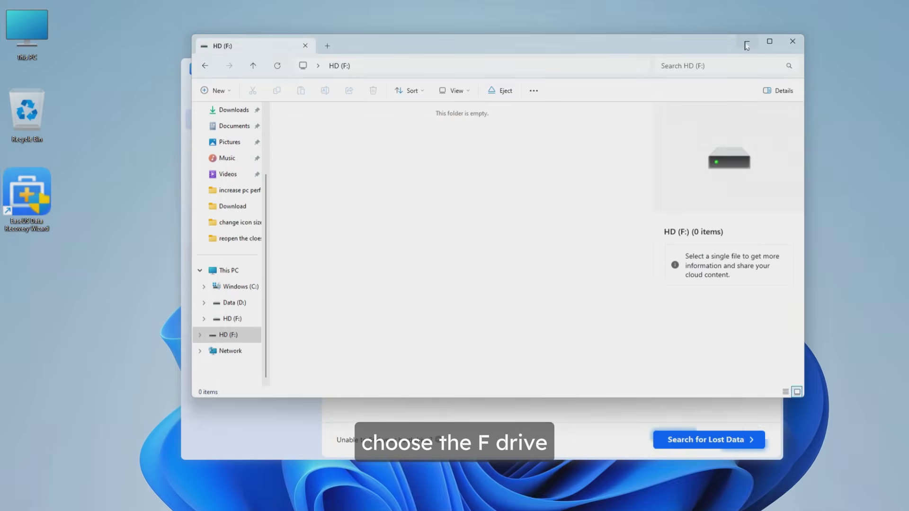
pyautogui.click(747, 42)
pyautogui.click(411, 171)
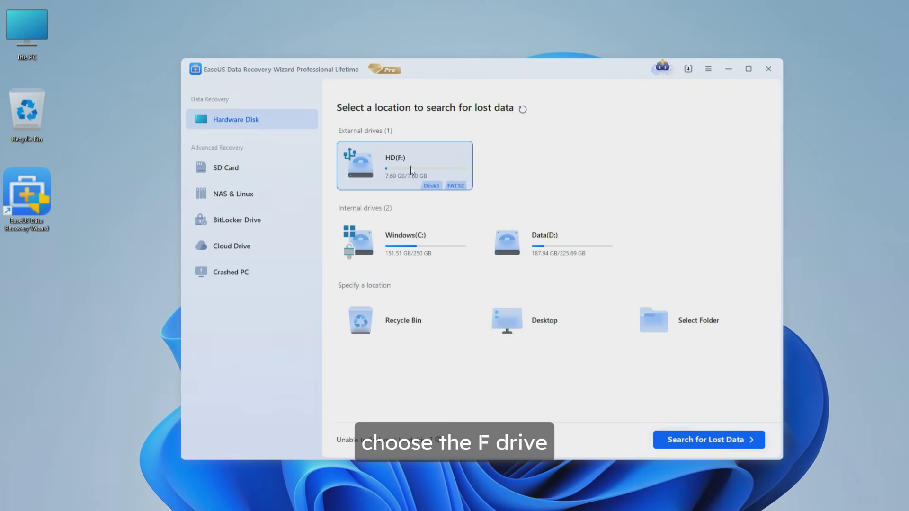
# - Scan HD(F:) and preview the found CR2 photos #MG_0406, #MG_0077 and #MG_0078
pyautogui.click(703, 439)
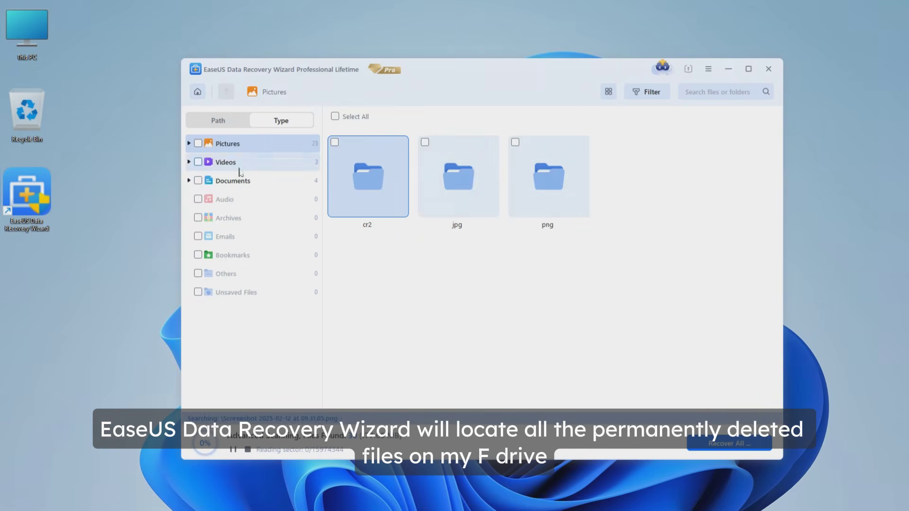
pyautogui.doubleClick(378, 187)
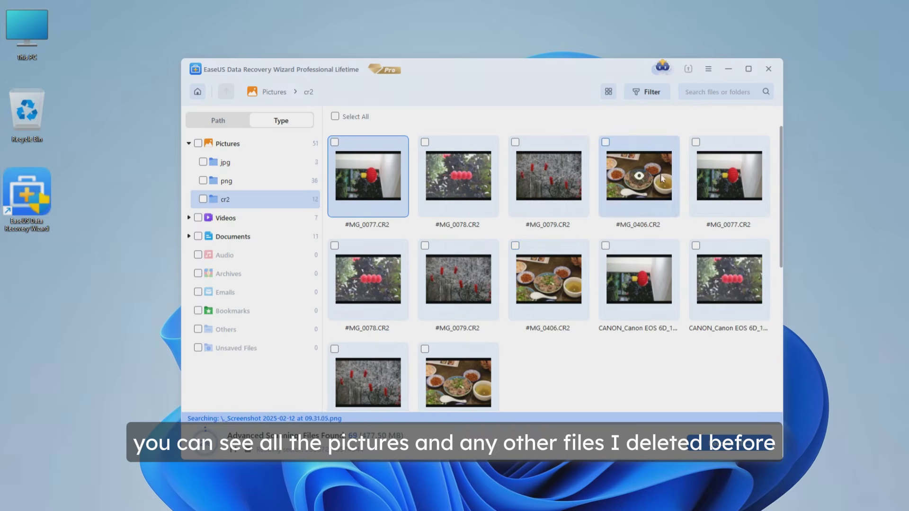
pyautogui.click(645, 177)
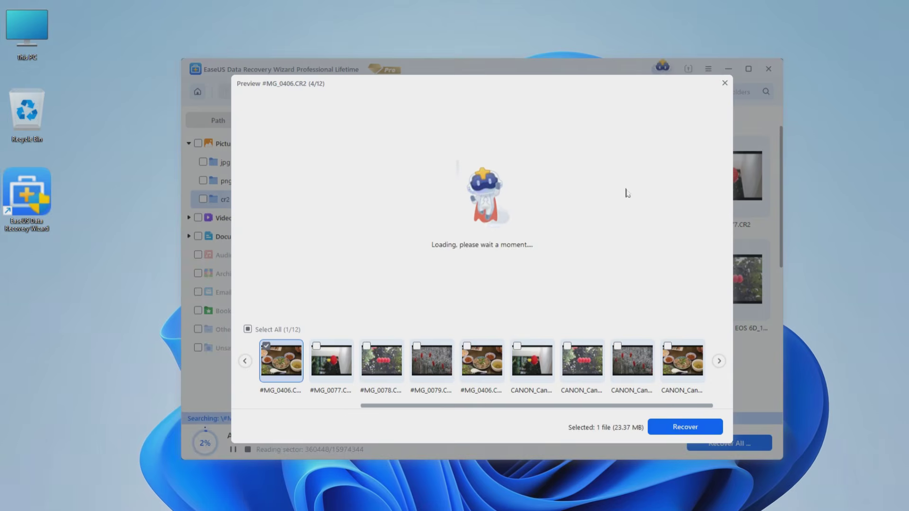
pyautogui.click(337, 361)
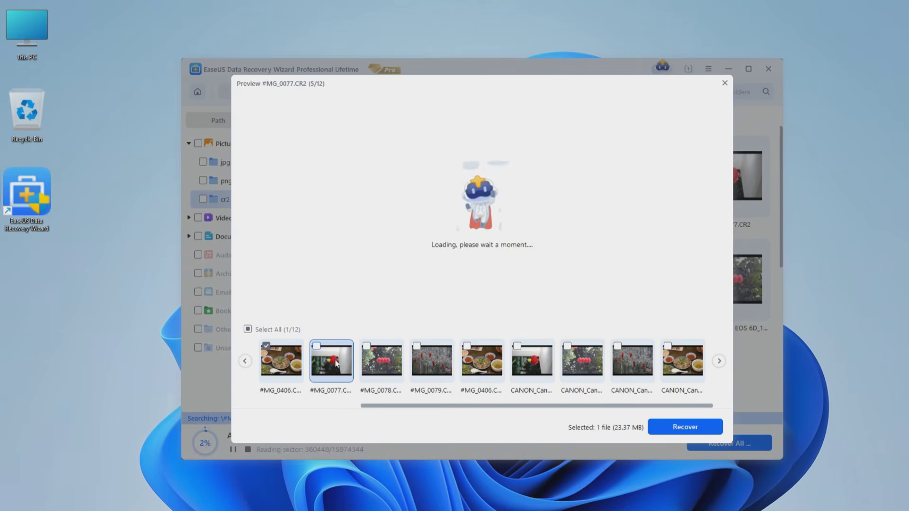
pyautogui.click(384, 365)
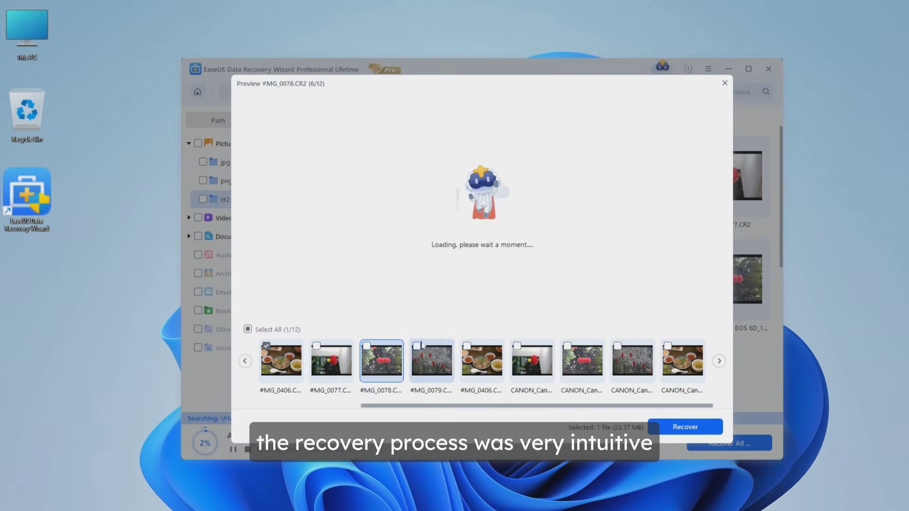
pyautogui.click(725, 83)
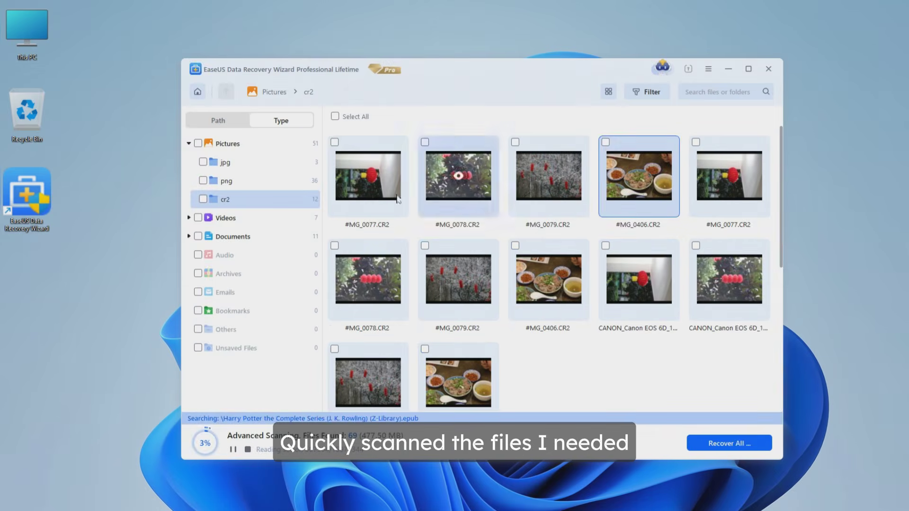
# - Preview the #t.jpg cat photo, then play the 20250213_102413.mp4 video
pyautogui.click(225, 162)
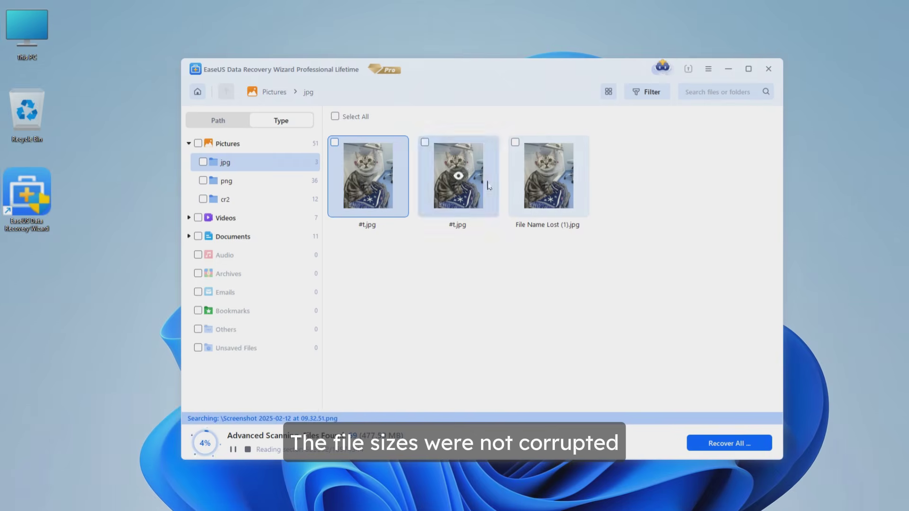
pyautogui.click(369, 175)
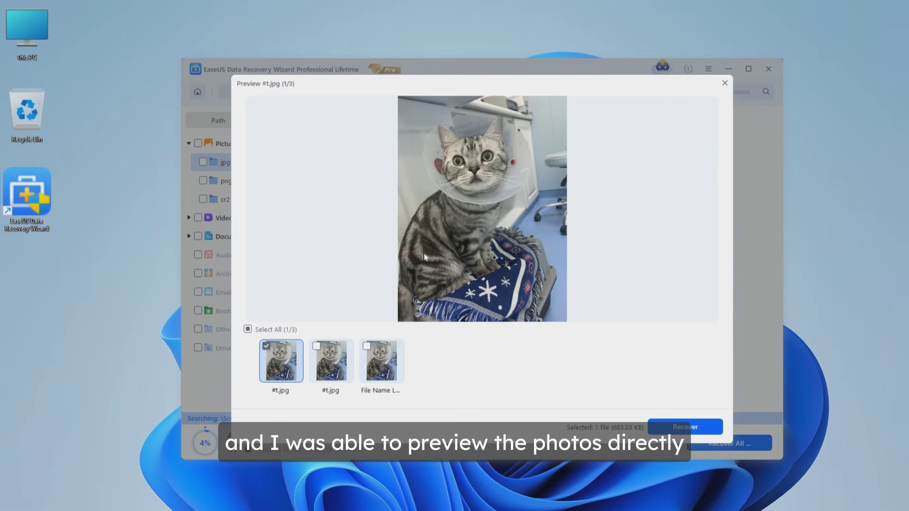
pyautogui.click(724, 83)
pyautogui.click(258, 219)
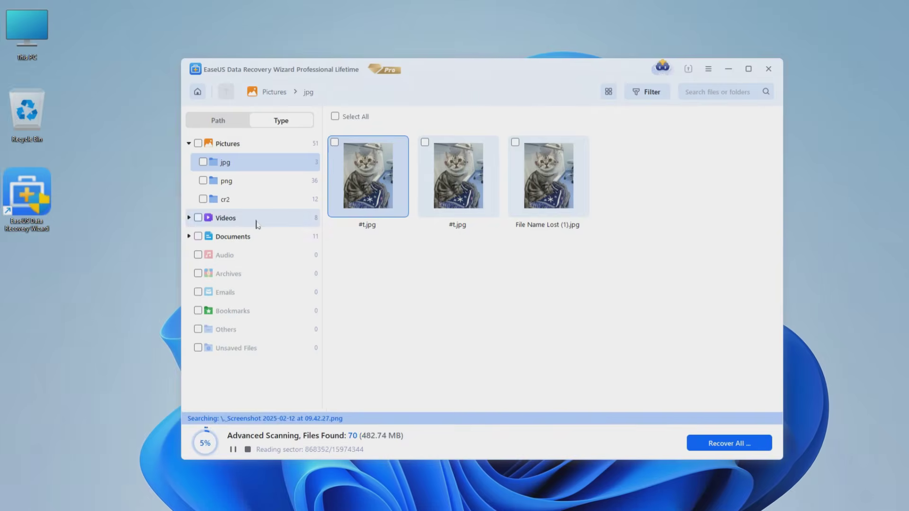
pyautogui.doubleClick(358, 198)
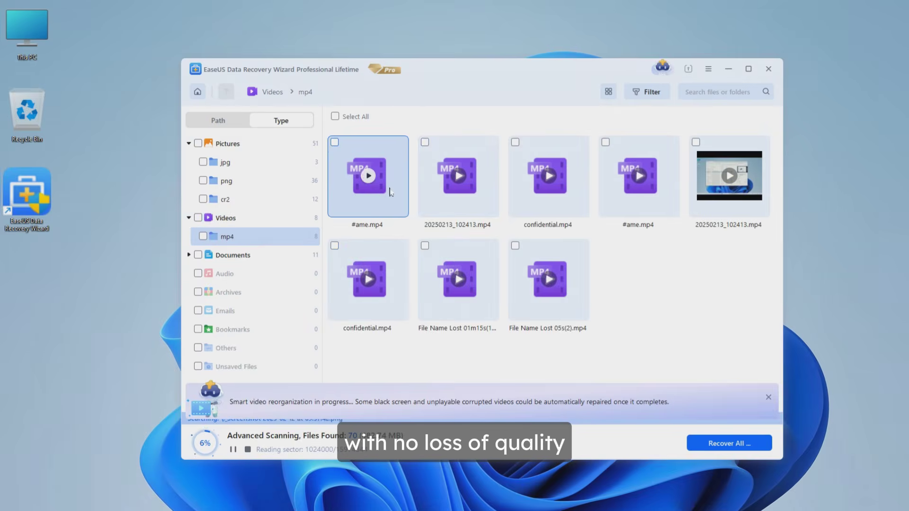
pyautogui.doubleClick(733, 178)
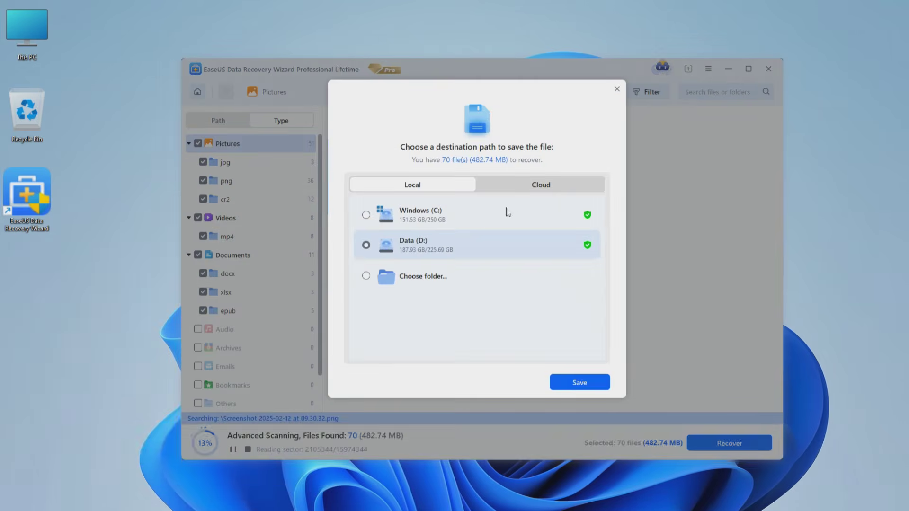
# - Compare Cloud and Local save destinations, then pick a custom folder for the 70 files
pyautogui.click(528, 188)
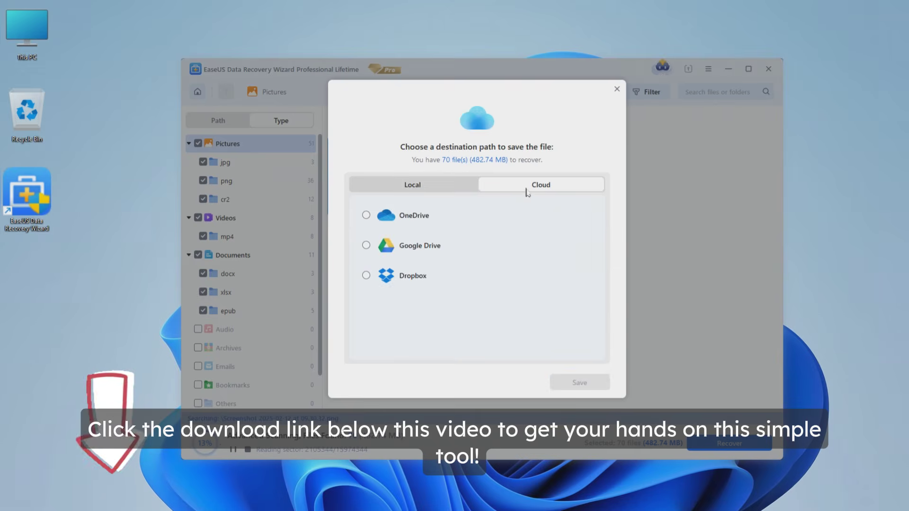
pyautogui.click(440, 185)
pyautogui.click(417, 277)
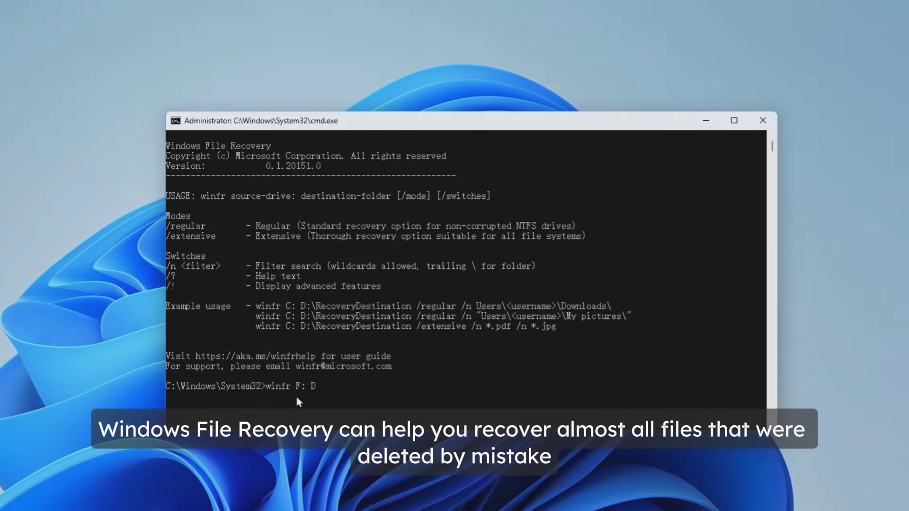
# - Run winfr F: D: /extensive /n *.jpg /n *.png and confirm recovery, then view the recovered files
pyautogui.write(': /extensive /n *.jp')
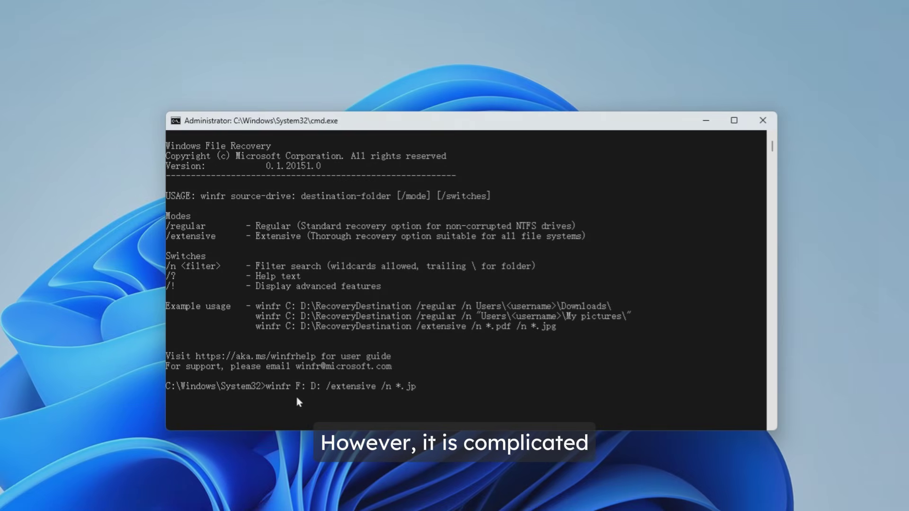
pyautogui.write('g /n *.png')
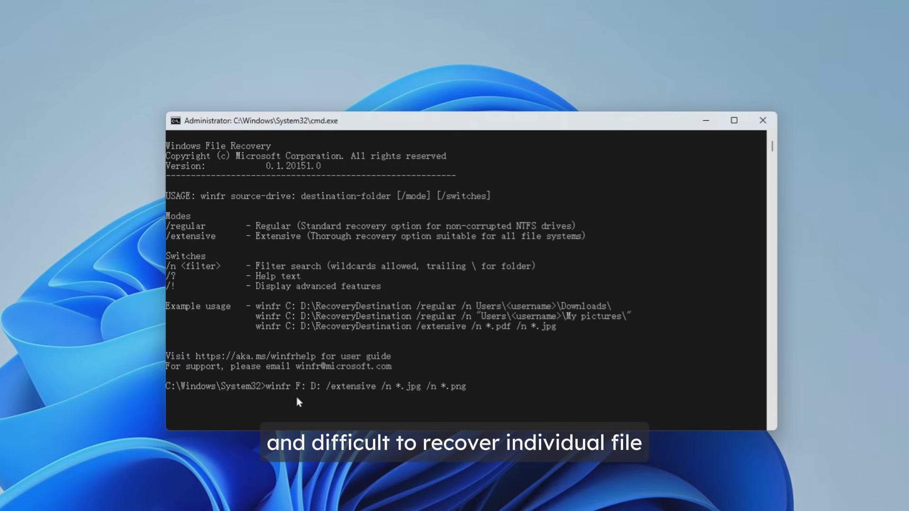
pyautogui.press('Return')
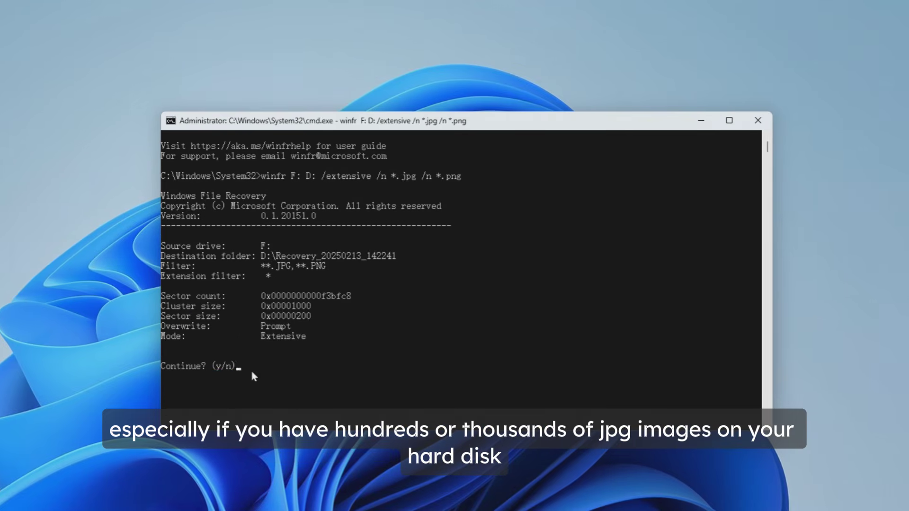
pyautogui.press('y')
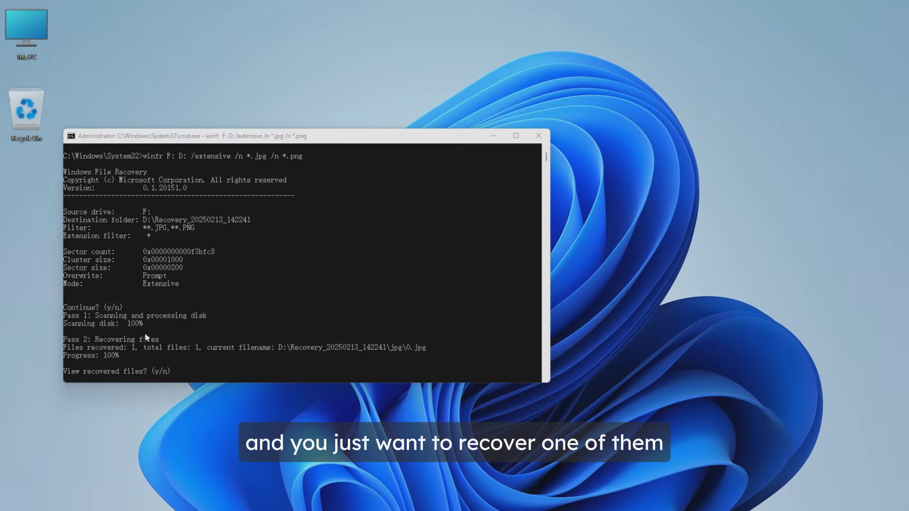
pyautogui.scroll(-1, 94, 345)
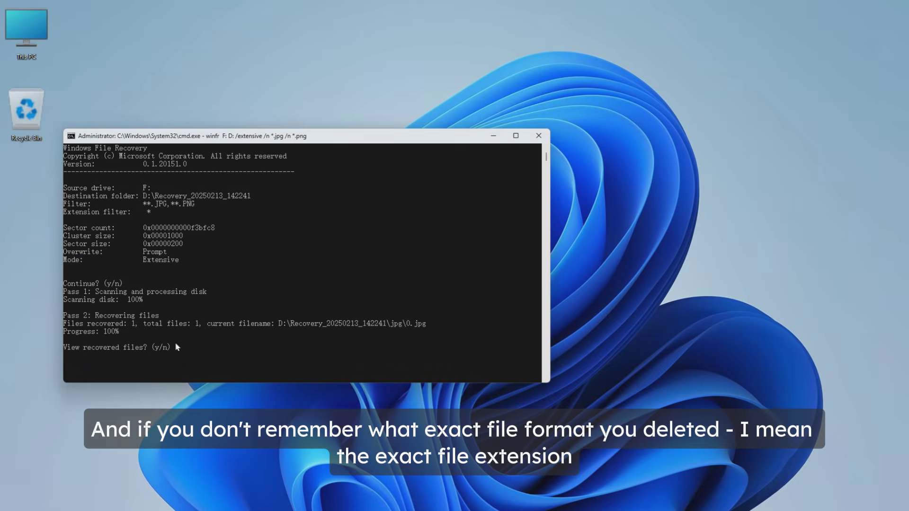
pyautogui.press('y')
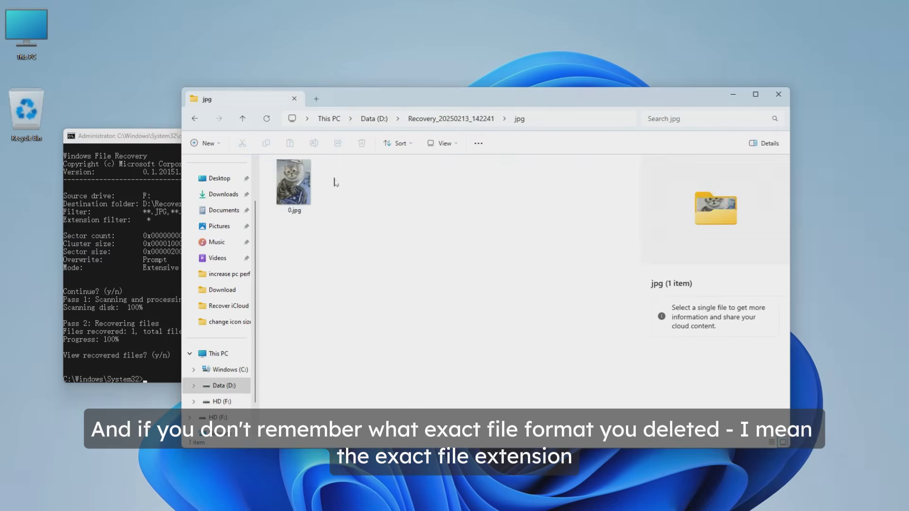
# - Check the recovered jpg folder, then confirm the HD (F:) drive is empty
pyautogui.click(306, 194)
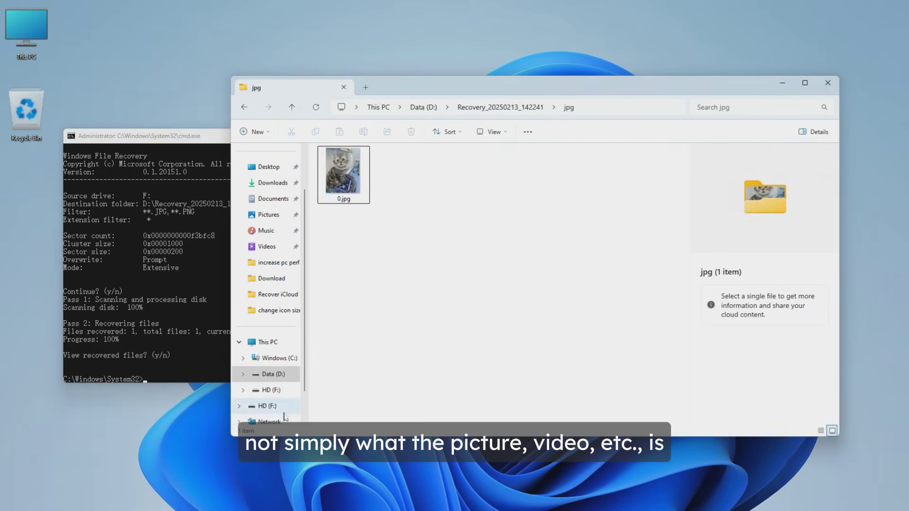
pyautogui.click(283, 410)
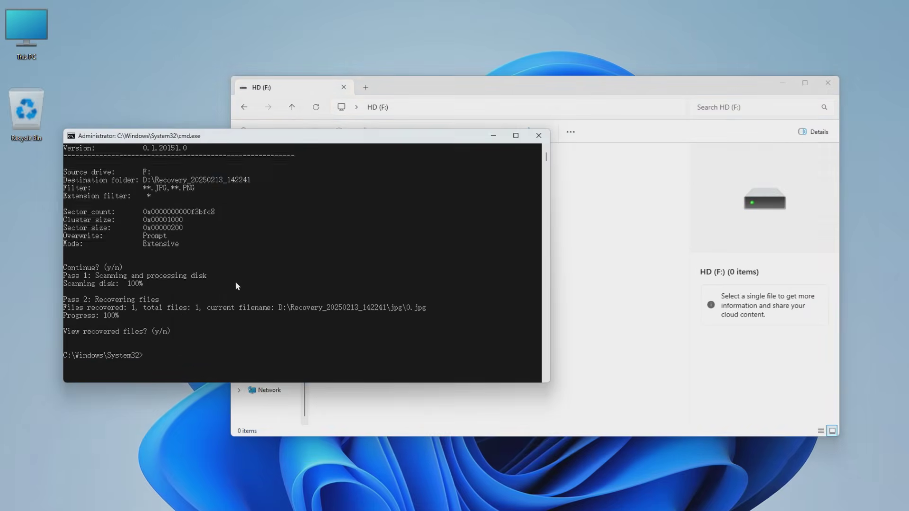
pyautogui.scroll(-1, 234, 281)
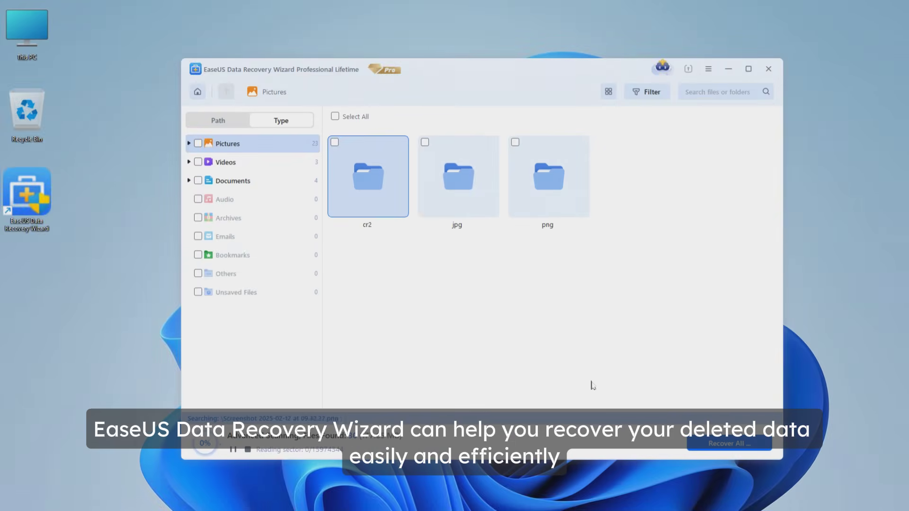
# - Preview the found CR2 photos #MG_0406, #MG_0077 and #MG_0078
pyautogui.doubleClick(379, 187)
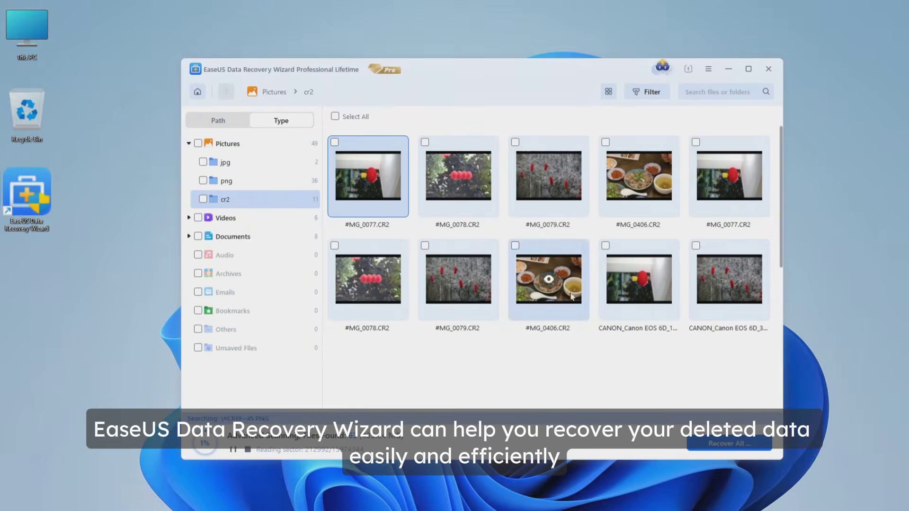
pyautogui.doubleClick(645, 178)
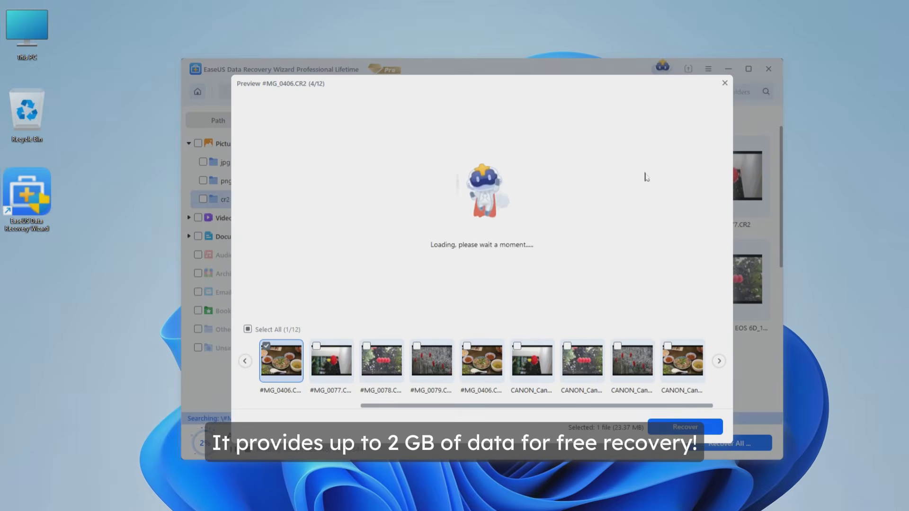
pyautogui.click(331, 360)
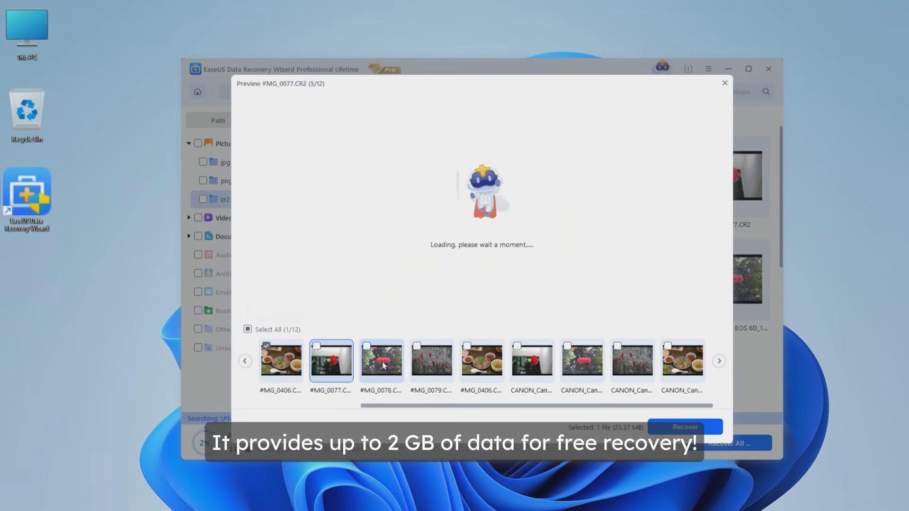
pyautogui.click(382, 361)
pyautogui.click(724, 83)
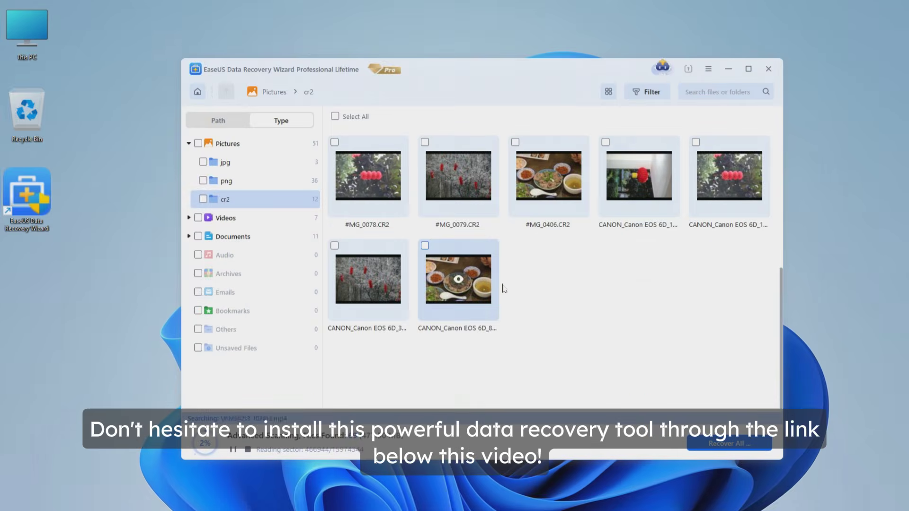
# - Preview the #t.jpg cat photo among the found jpg pictures, then list the found mp4 videos
pyautogui.click(223, 162)
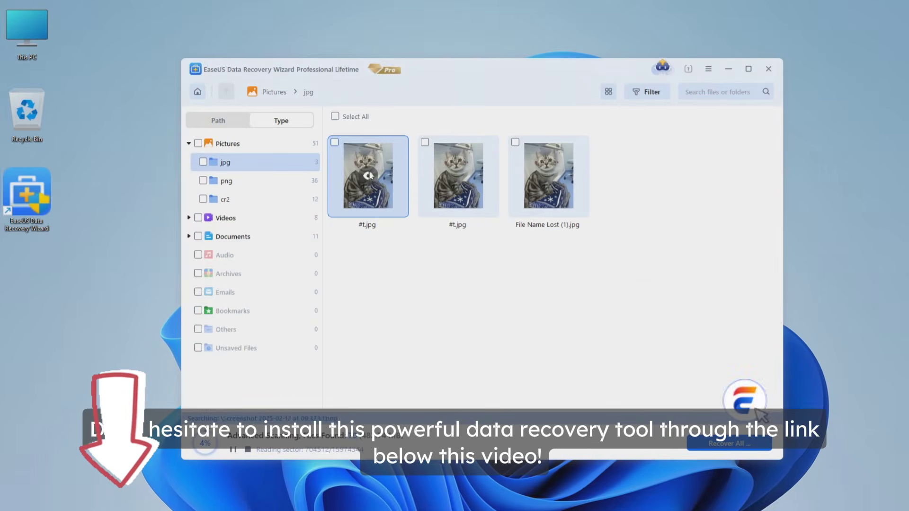
pyautogui.click(368, 176)
pyautogui.click(725, 83)
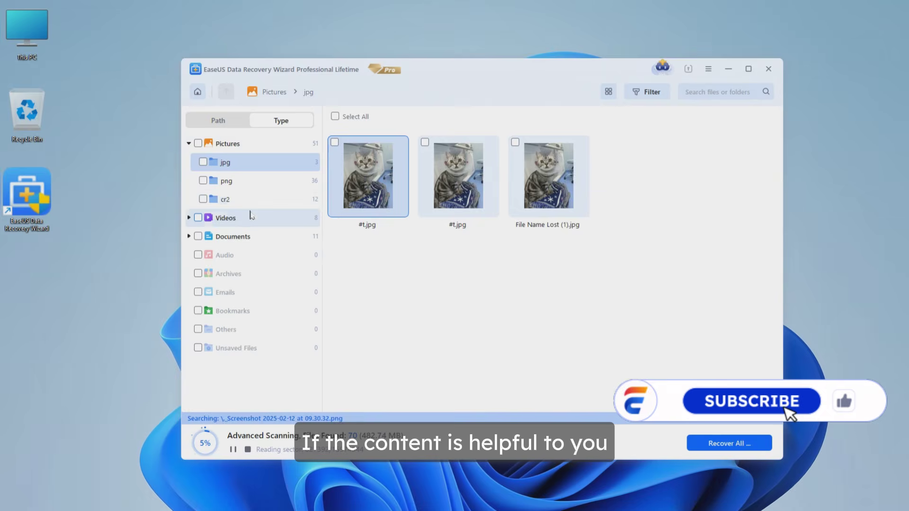
pyautogui.click(251, 216)
pyautogui.doubleClick(357, 196)
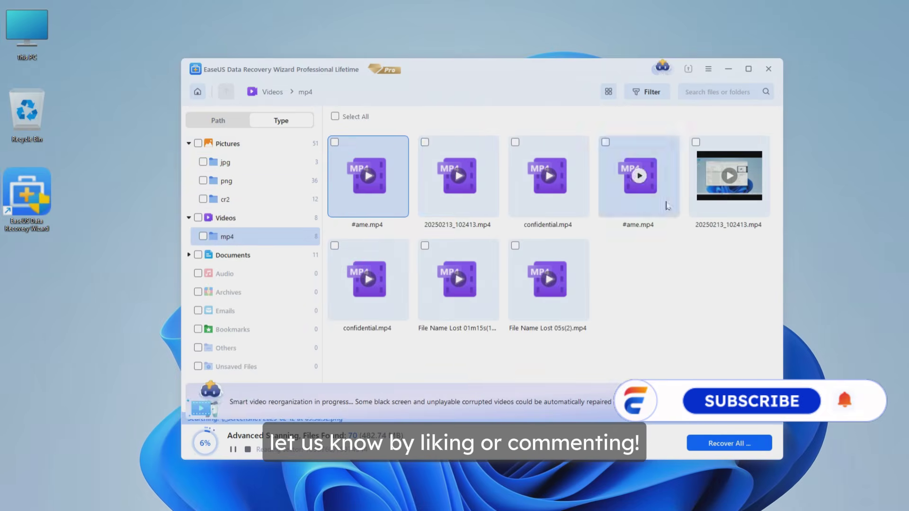